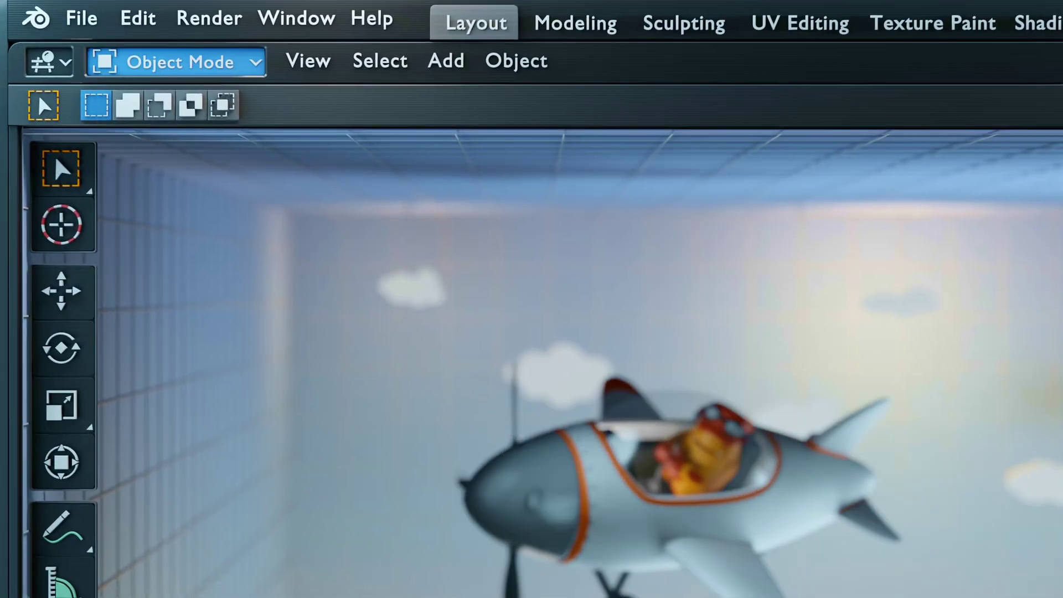
# Step: Show the interaction mode list in the 3D Viewport header for the default cube
pyautogui.click(132, 54)
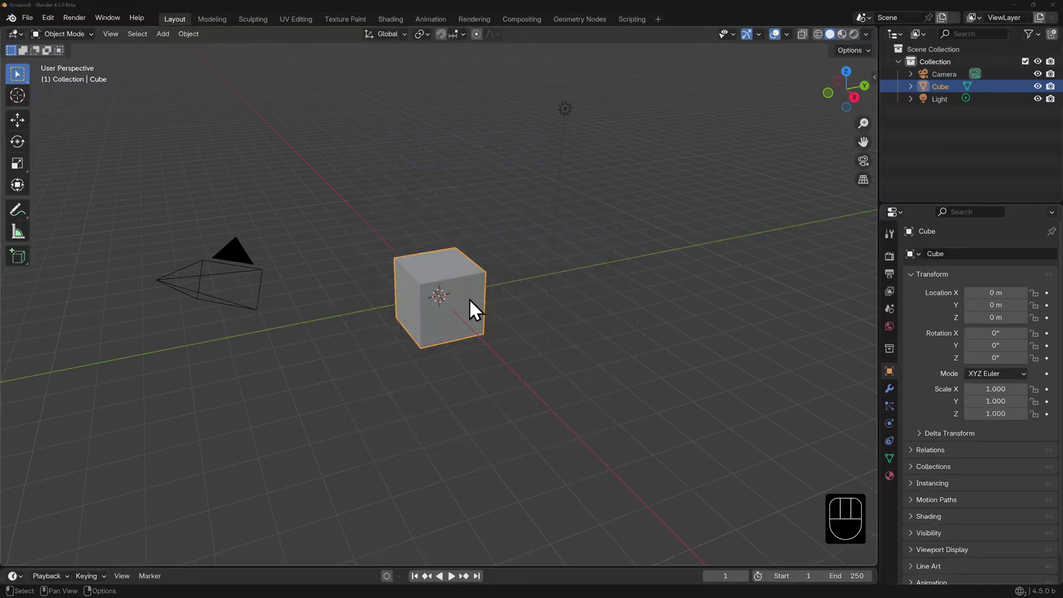
# Step: Switch the default cube from Object Mode to Edit Mode using the mode dropdown
pyautogui.click(87, 35)
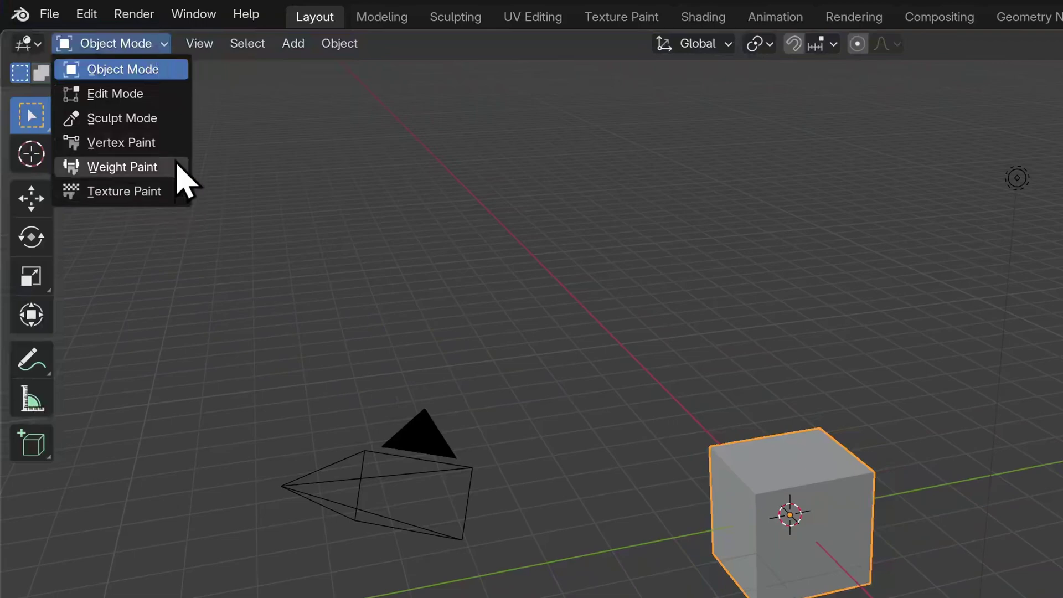
pyautogui.click(179, 95)
pyautogui.scroll(5, 550, 308)
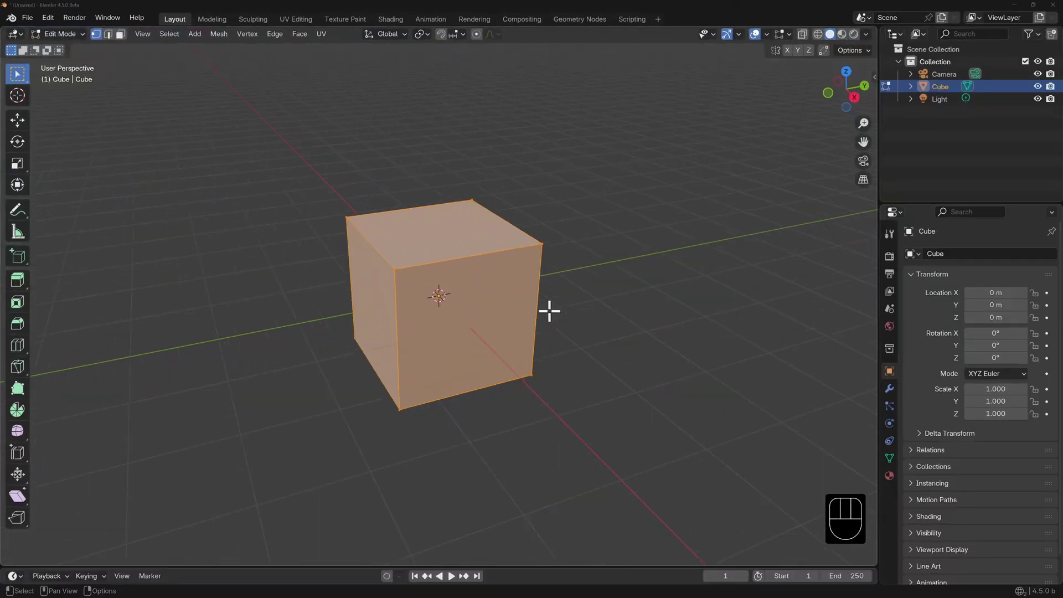
pyautogui.scroll(3, 549, 310)
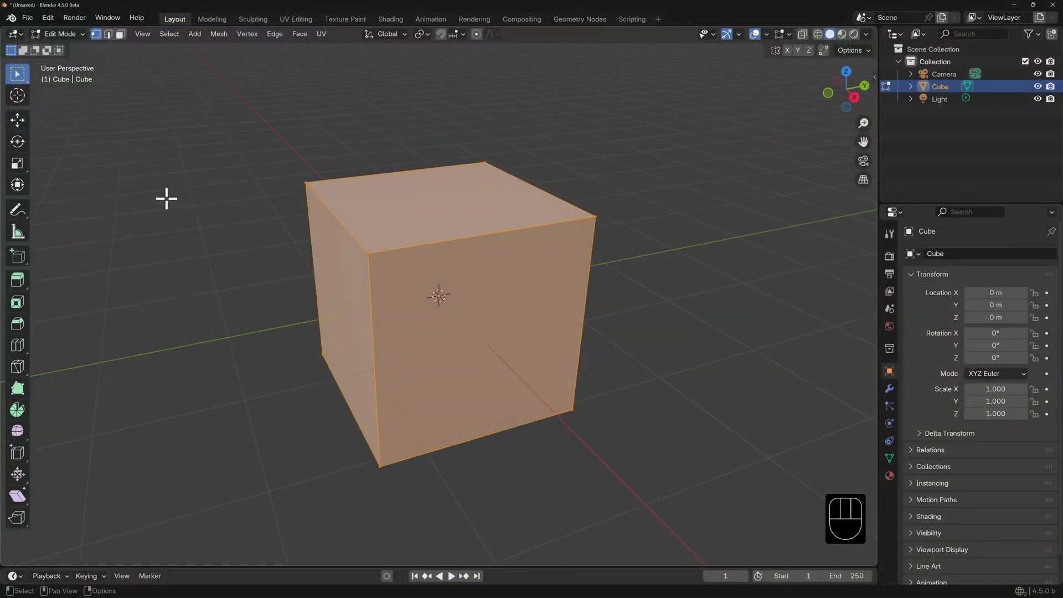
pyautogui.press('1')
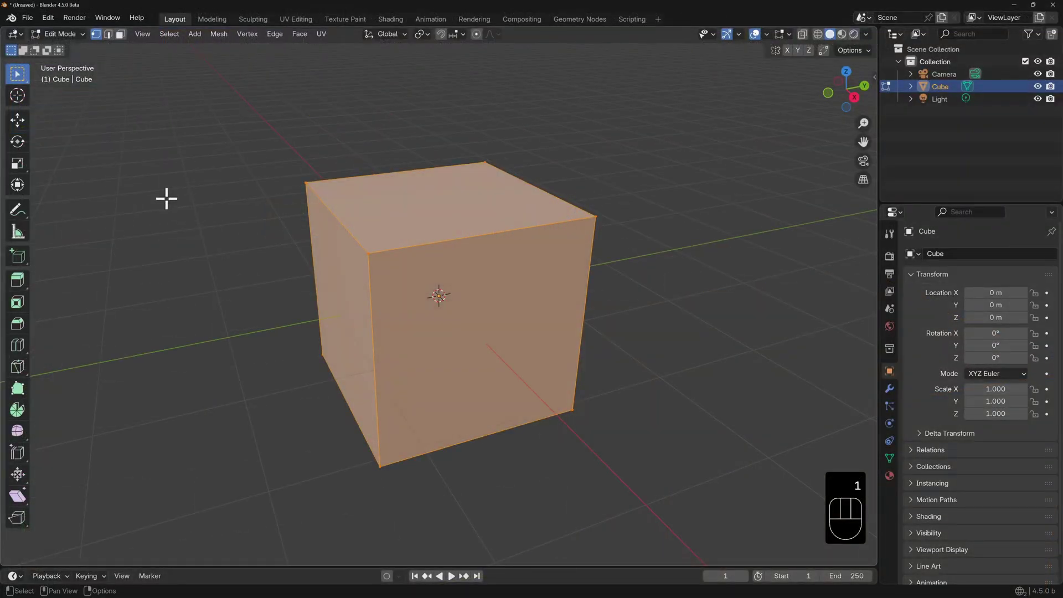
pyautogui.press('2')
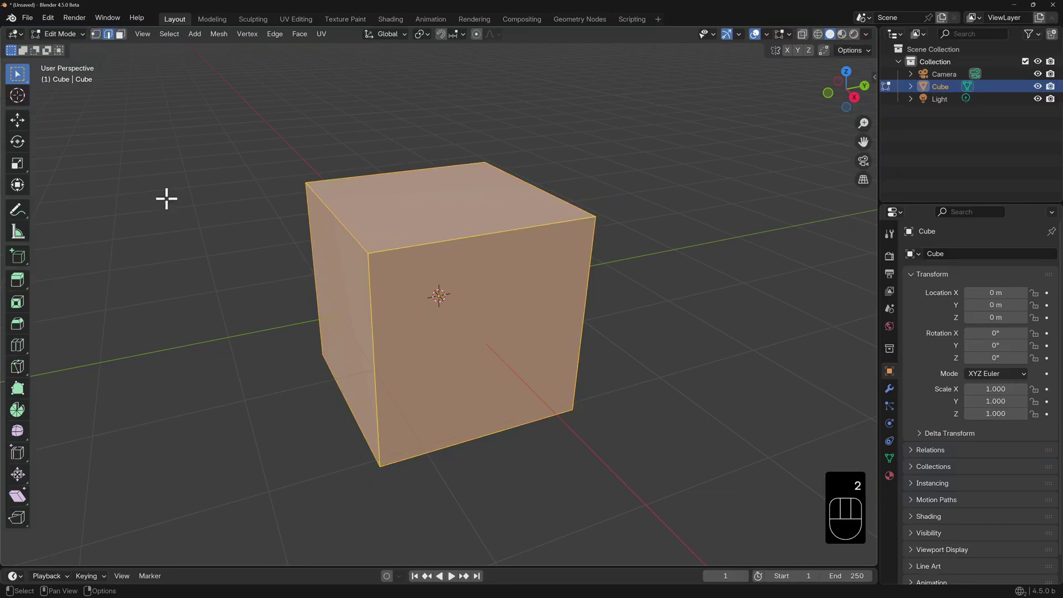
pyautogui.press('3')
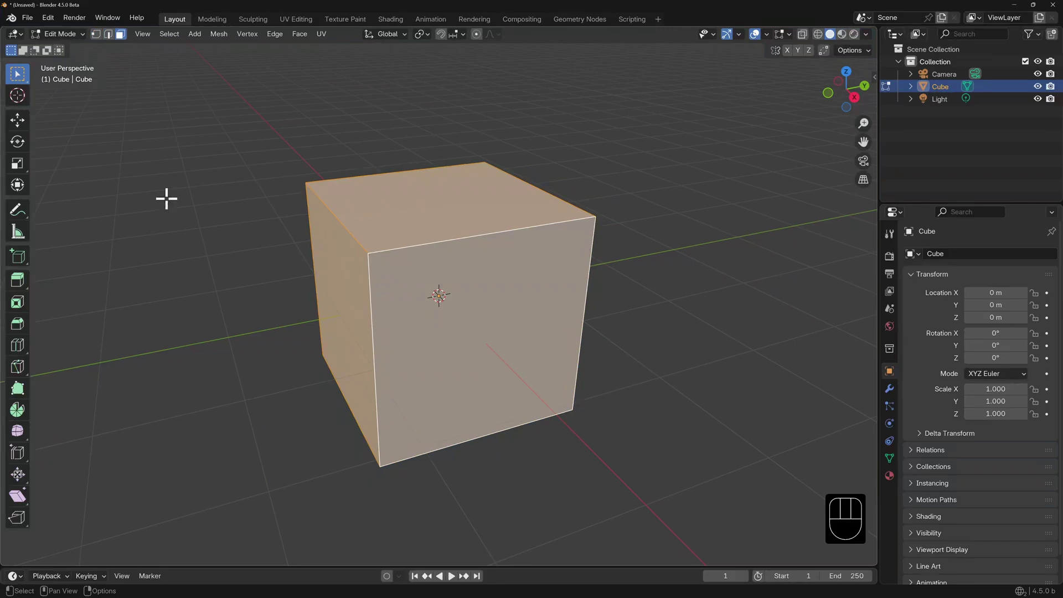
pyautogui.click(97, 37)
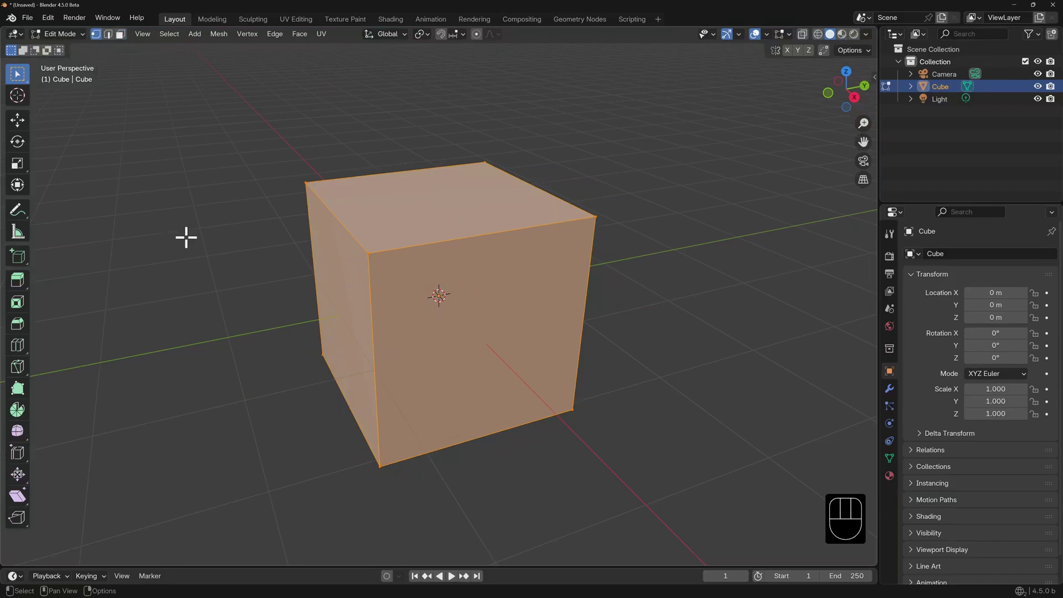
# Step: Select the cube's four front vertices to pick the front face
pyautogui.click(368, 252)
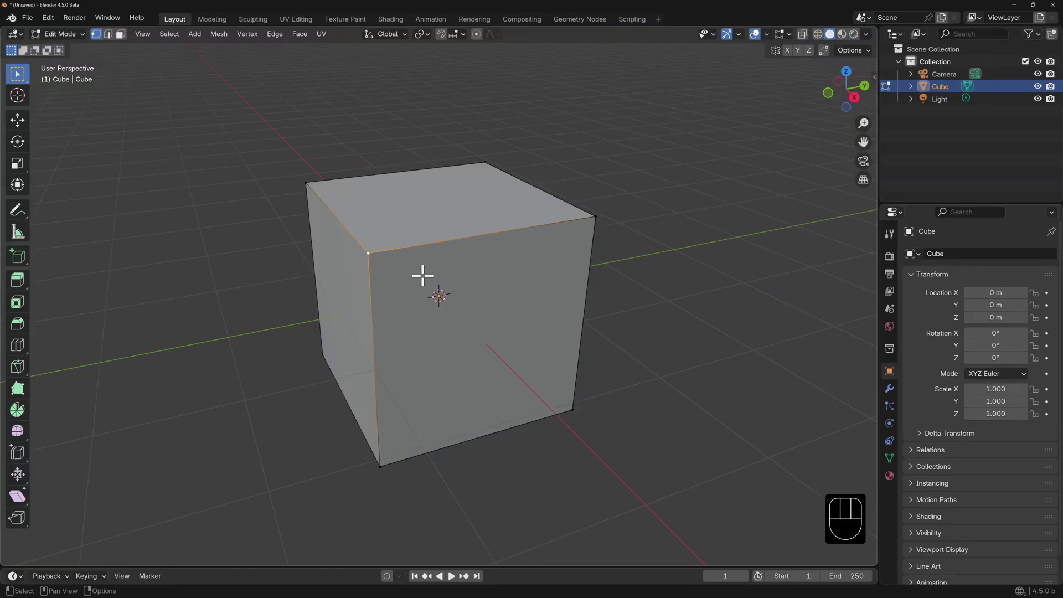
pyautogui.keyDown('shift'); pyautogui.click(592, 217); pyautogui.keyUp('shift')
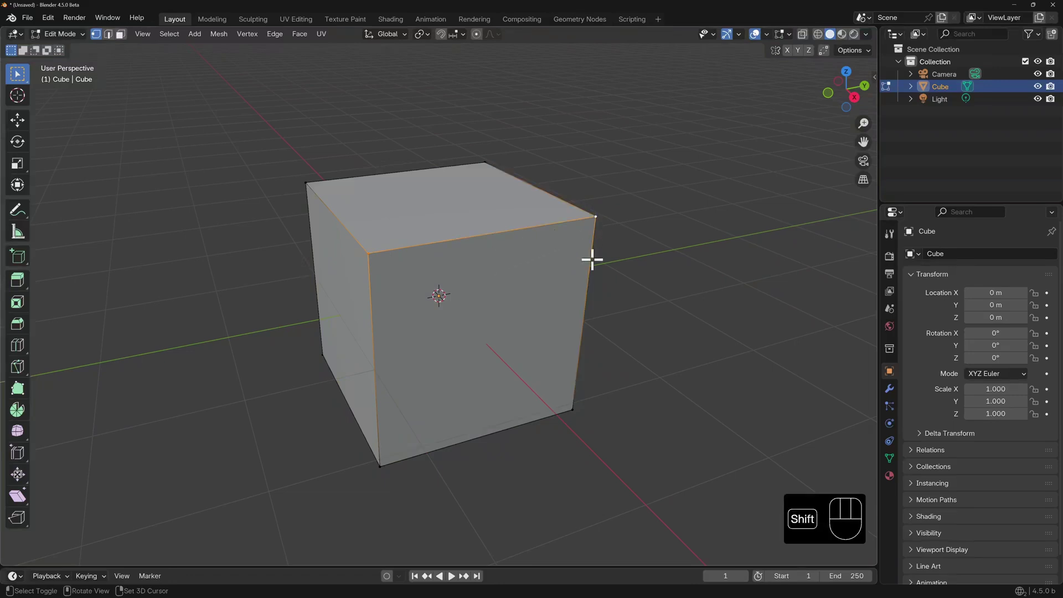
pyautogui.keyDown('shift'); pyautogui.click(579, 410); pyautogui.keyUp('shift')
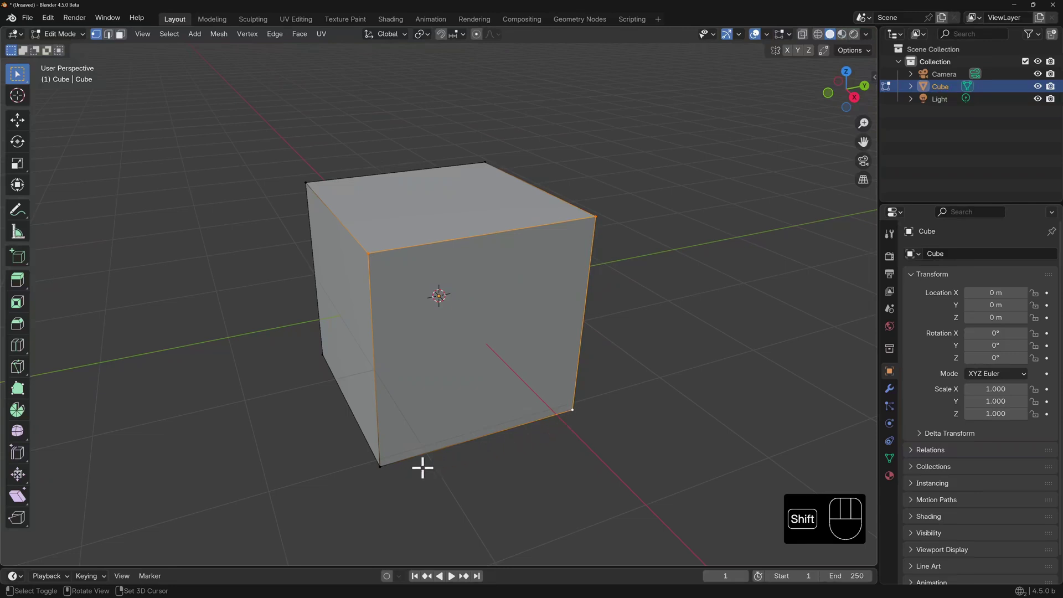
pyautogui.keyDown('shift'); pyautogui.click(379, 467); pyautogui.keyUp('shift')
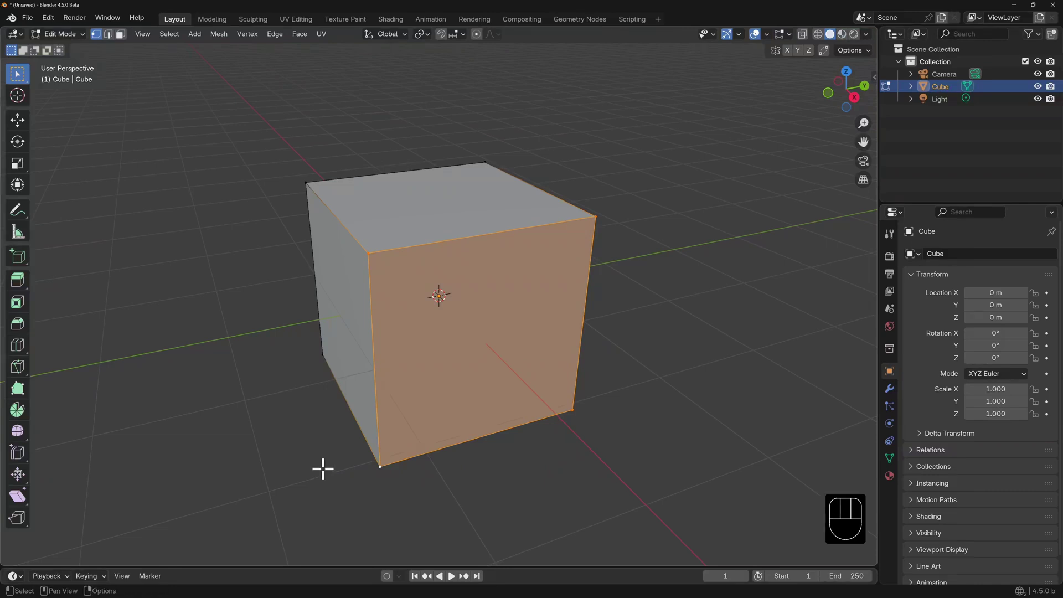
# Step: Switch to the Select Lasso tool, then select the whole mesh and deselect it
pyautogui.click(24, 77)
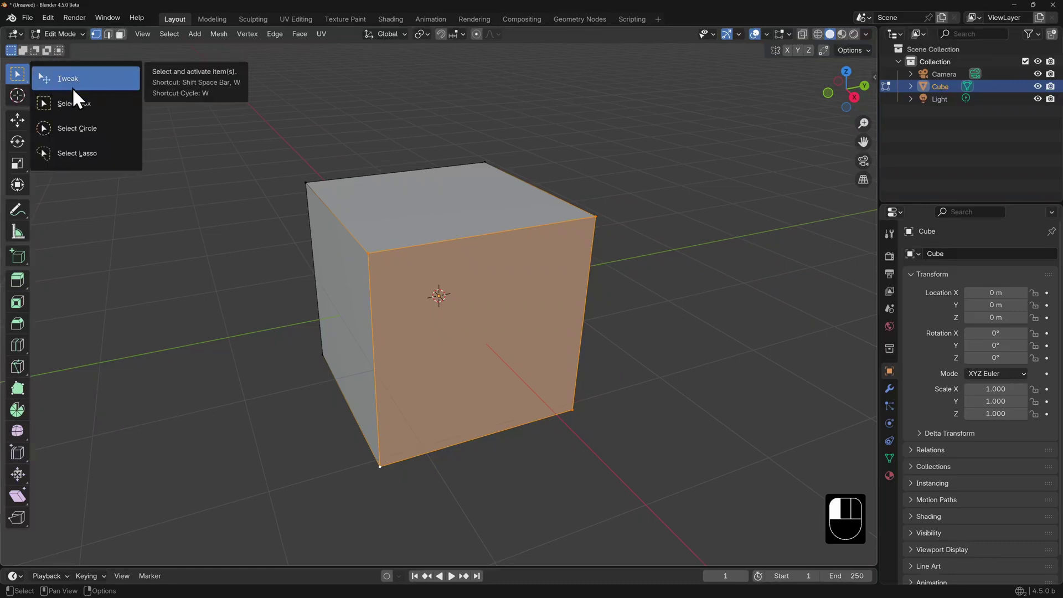
pyautogui.click(108, 157)
pyautogui.moveTo(244, 165)
pyautogui.mouseDown()
pyautogui.moveTo(269, 156)
pyautogui.moveTo(415, 270)
pyautogui.moveTo(310, 384)
pyautogui.moveTo(282, 387)
pyautogui.mouseUp()
pyautogui.press('a')
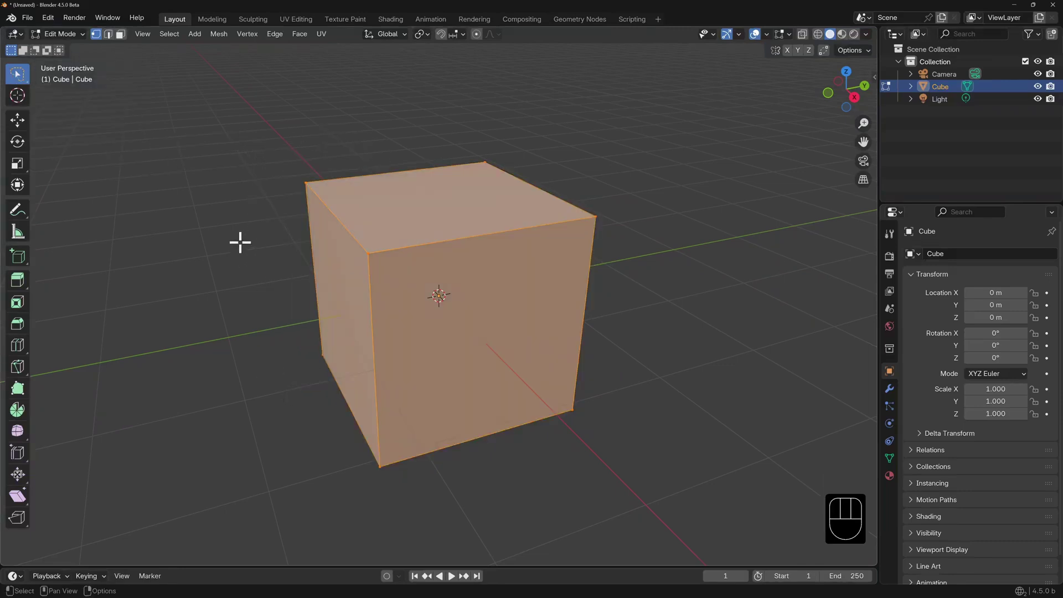
pyautogui.hotkey('alt', 'a')
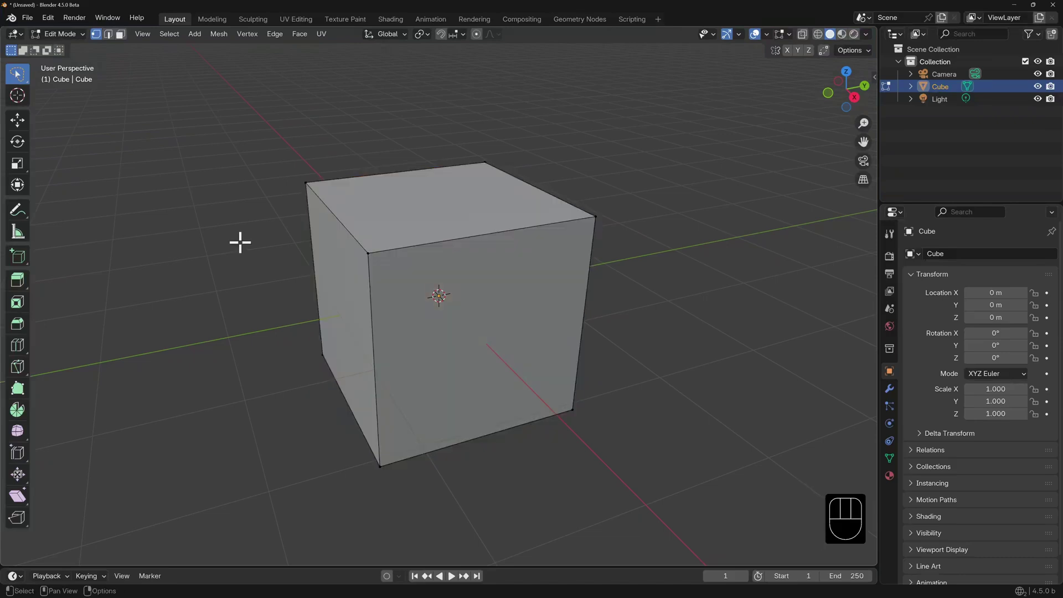
pyautogui.click(369, 253)
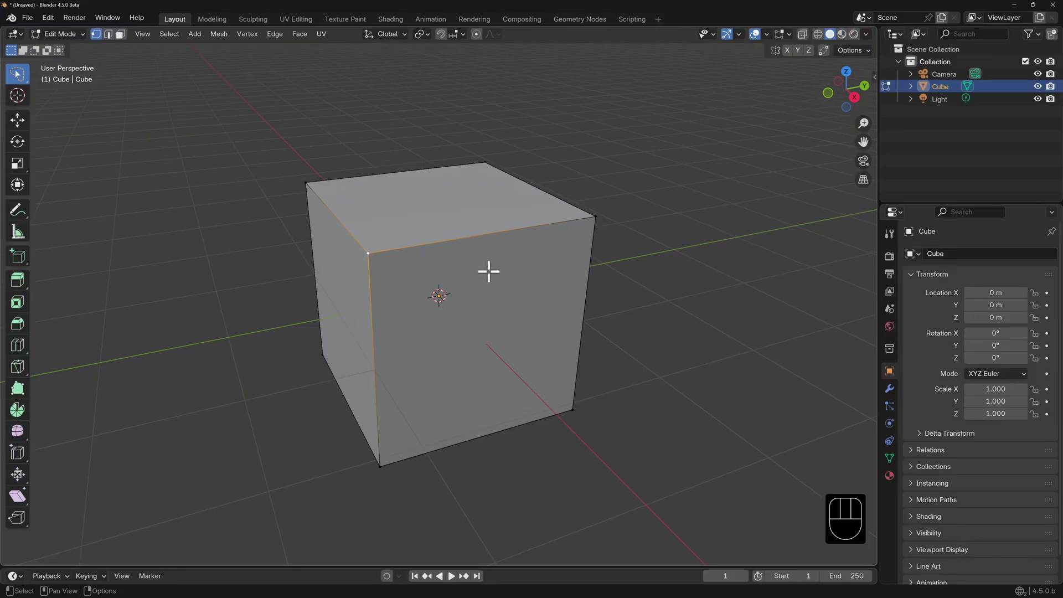
pyautogui.press('Delete')
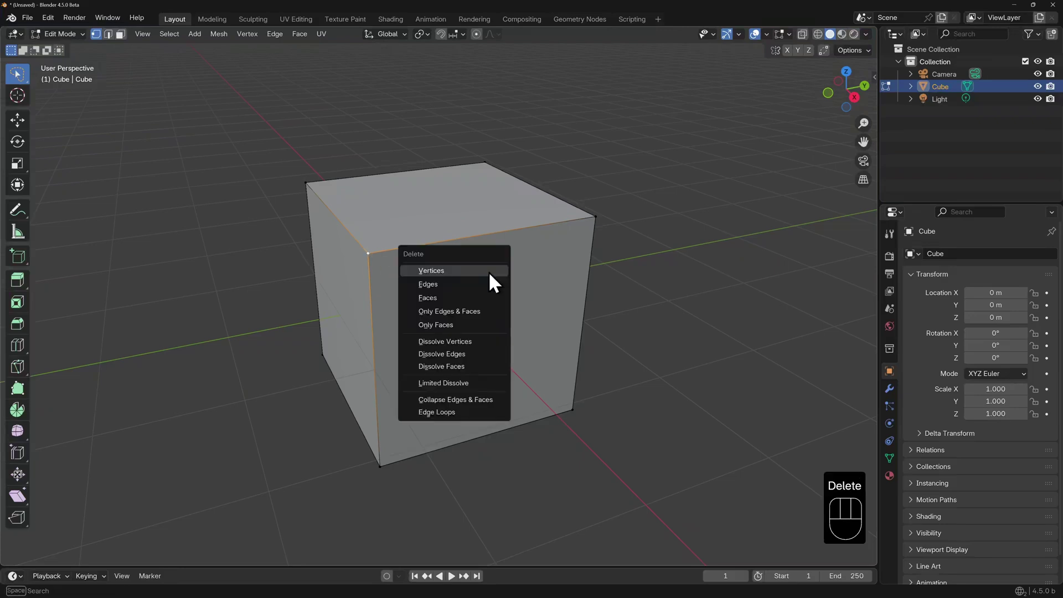
pyautogui.press('Escape')
pyautogui.press('x')
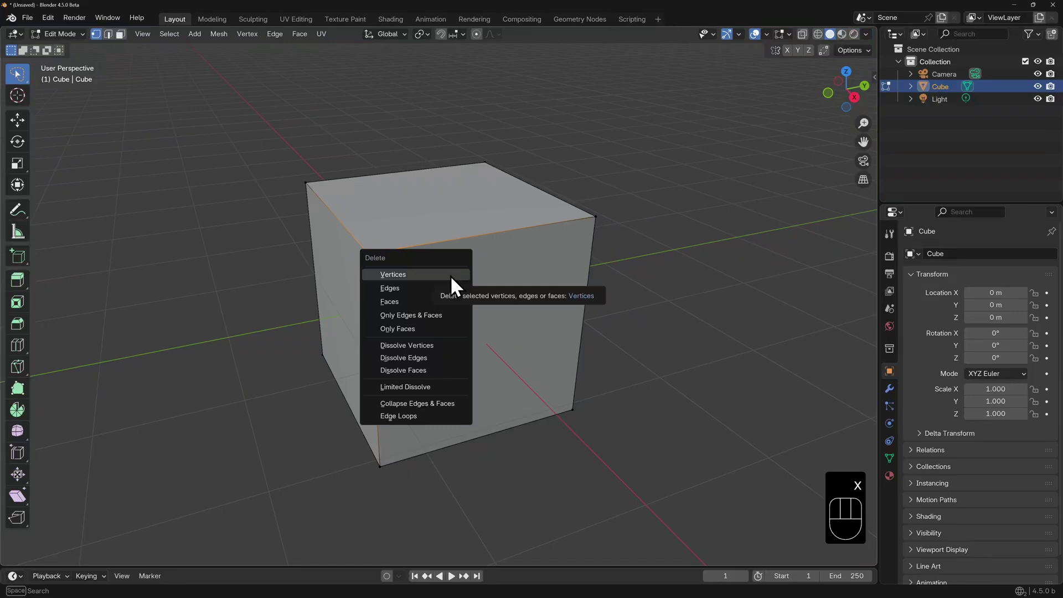
pyautogui.press('Escape')
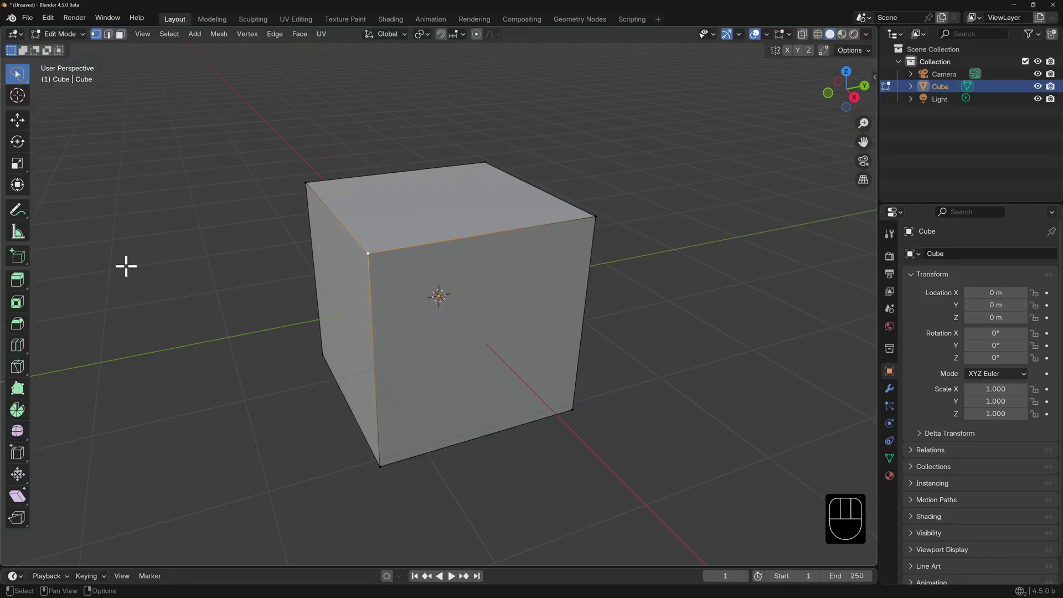
pyautogui.press('Delete')
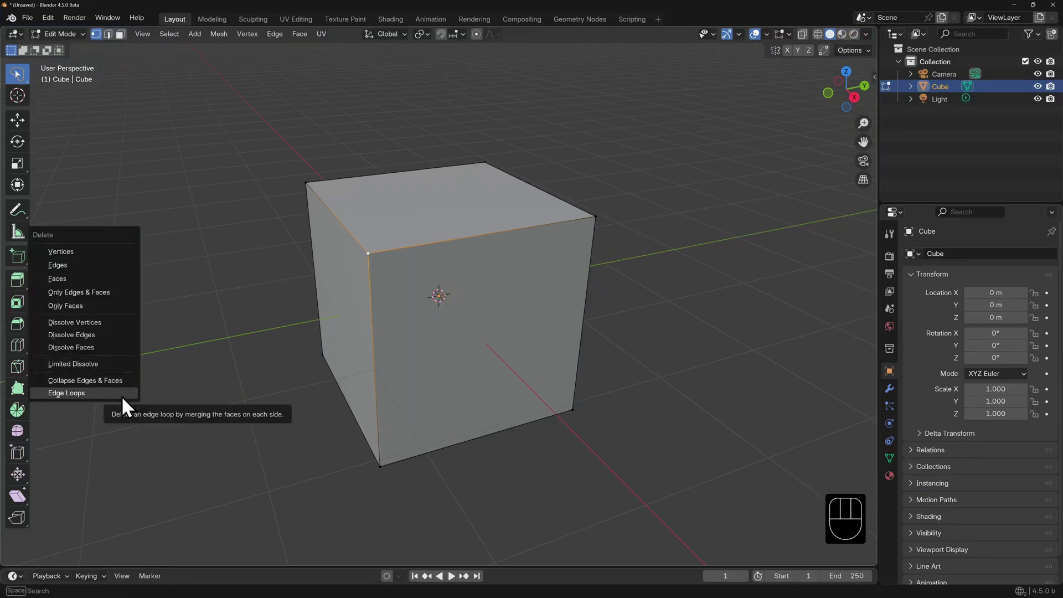
pyautogui.click(124, 250)
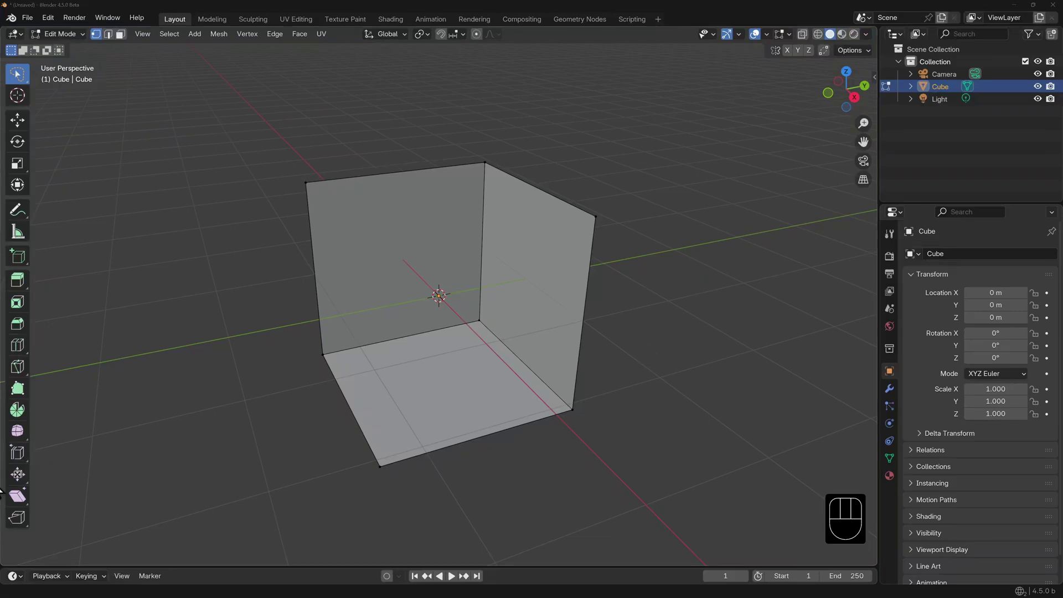
pyautogui.hotkey('alt', 'z')
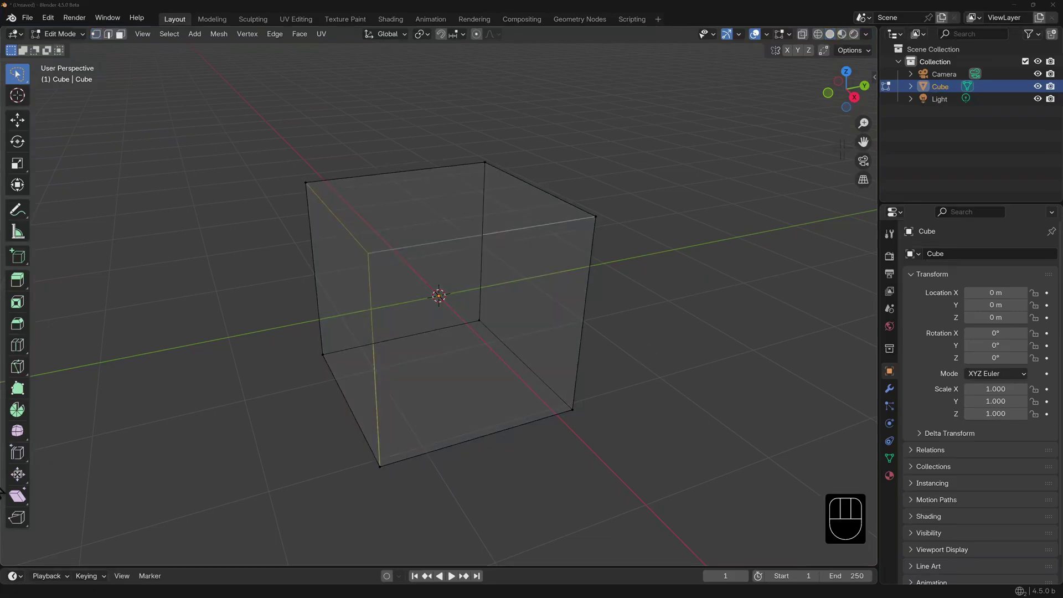
pyautogui.hotkey('alt', 'z')
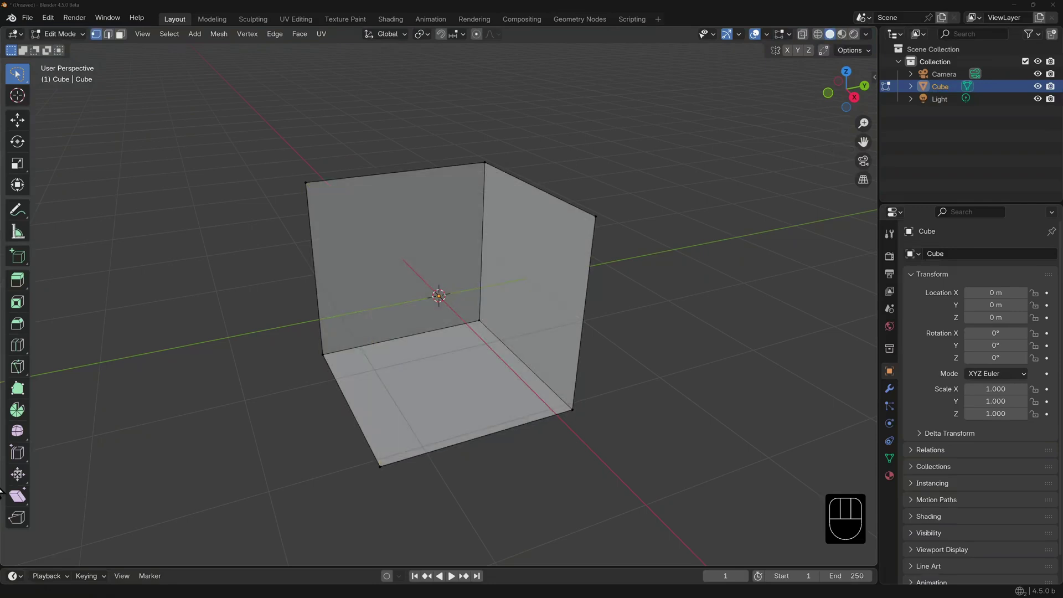
pyautogui.press('a')
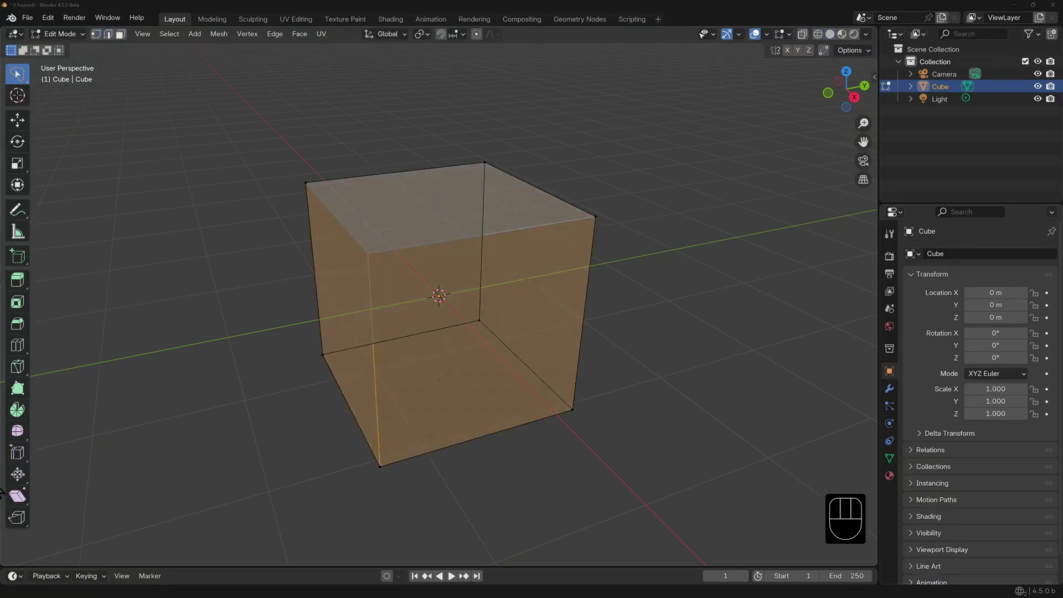
pyautogui.hotkey('ctrl', 'z')
pyautogui.hotkey('ctrl', 'z')
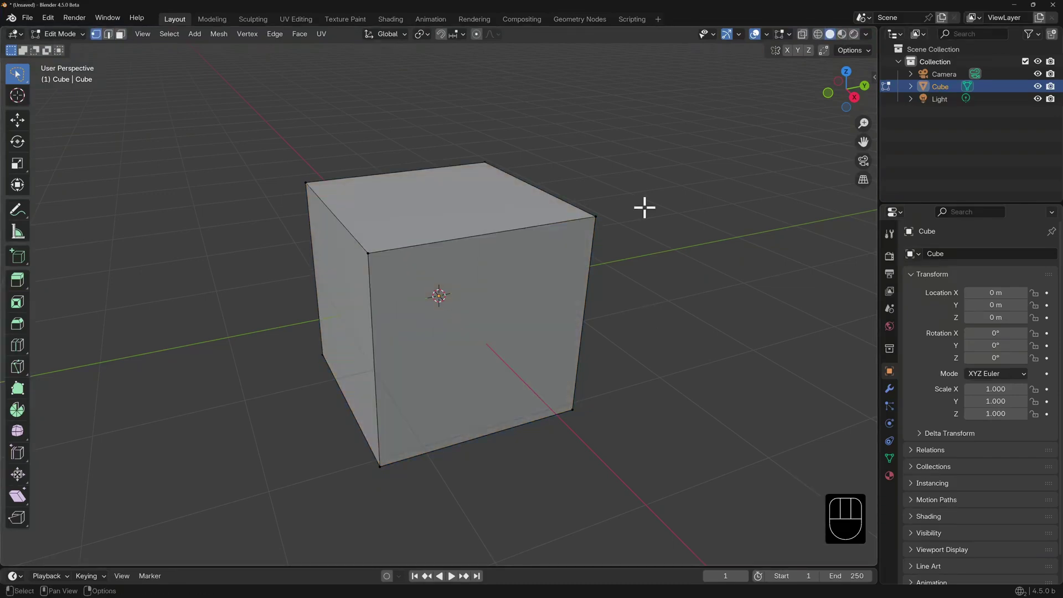
# Step: Select the cube's top-front edge in edge mode and delete it
pyautogui.click(590, 218)
pyautogui.keyDown('shift'); pyautogui.click(362, 252); pyautogui.keyUp('shift')
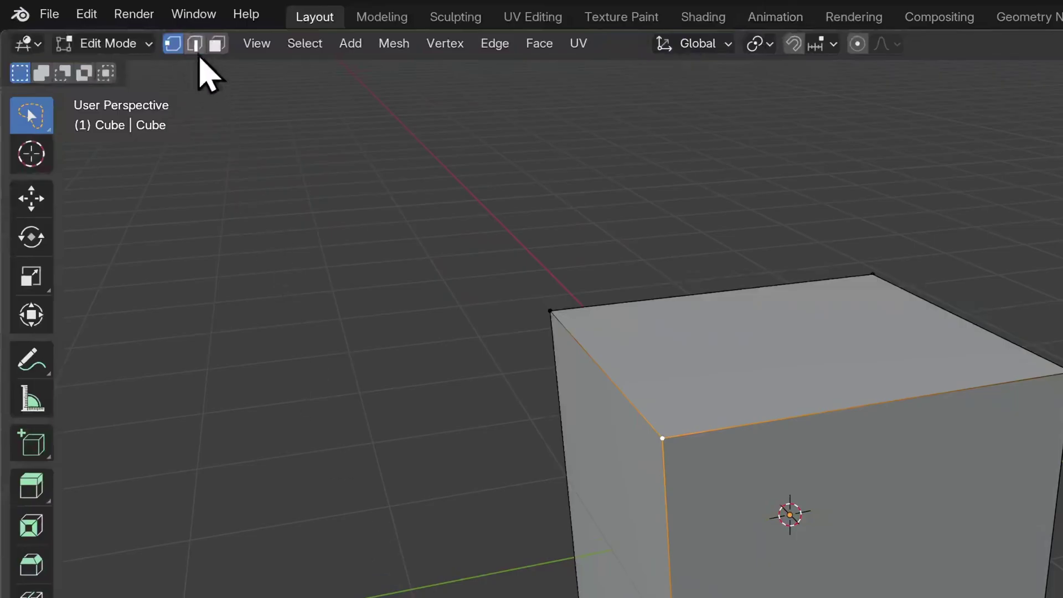
pyautogui.click(109, 34)
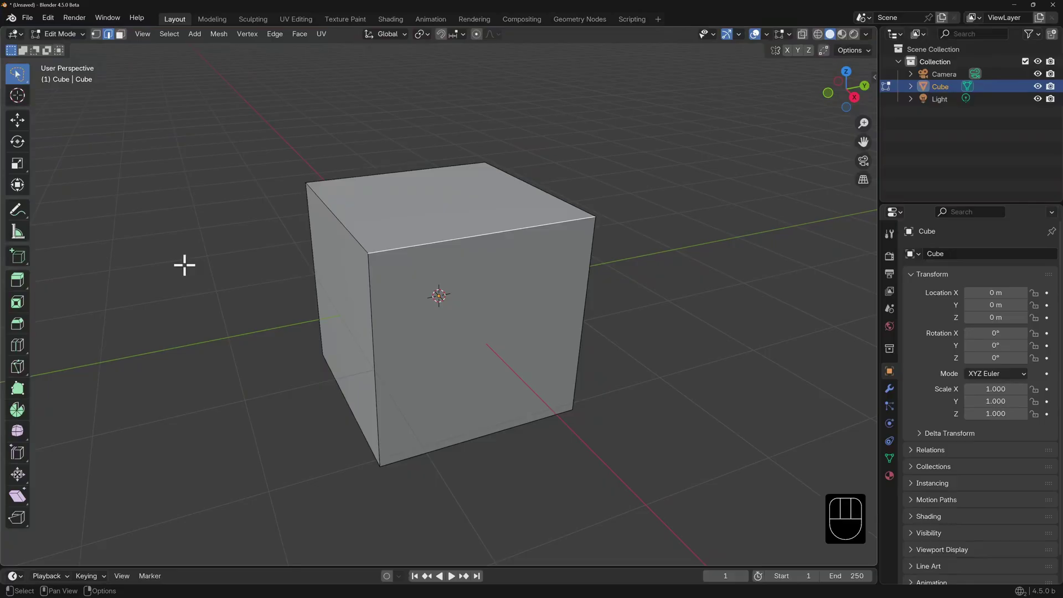
pyautogui.press('x')
pyautogui.click(174, 278)
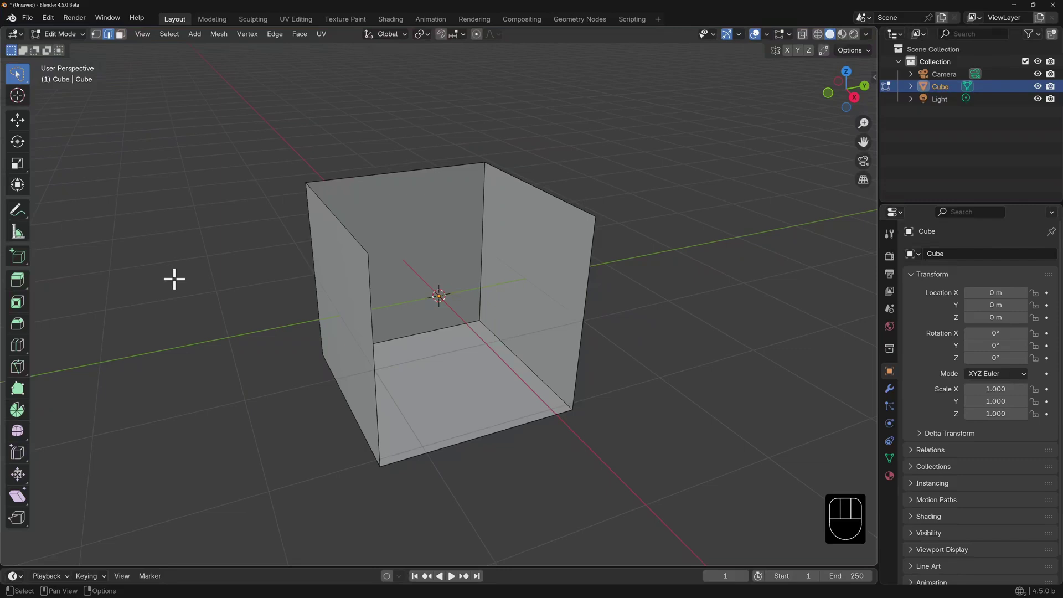
# Step: Undo the deletion, redo it, then undo again to restore the closed cube
pyautogui.hotkey('ctrl', 'z')
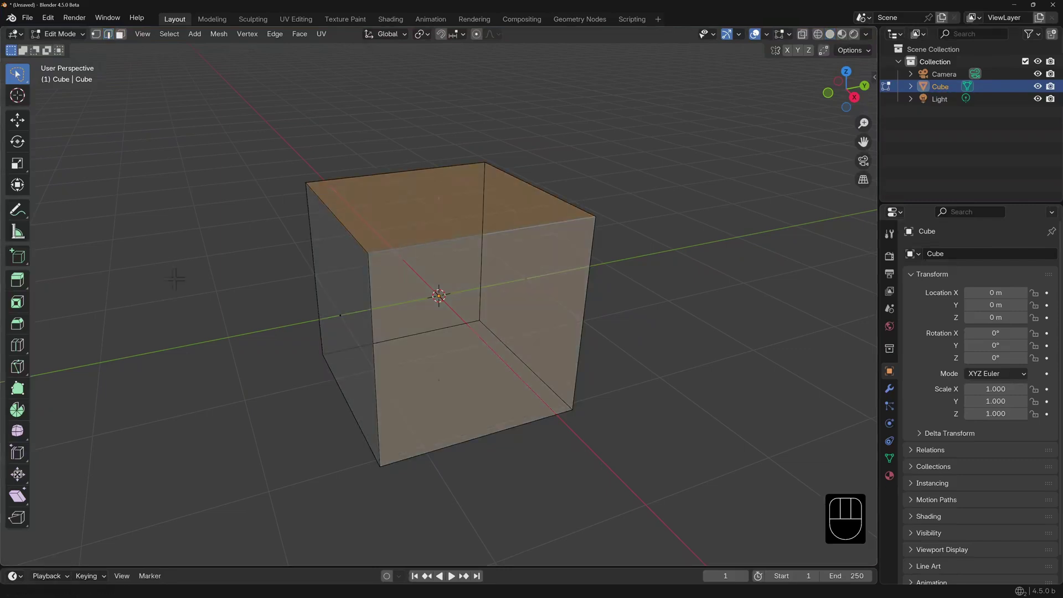
pyautogui.hotkey('ctrl', 'shift', 'z')
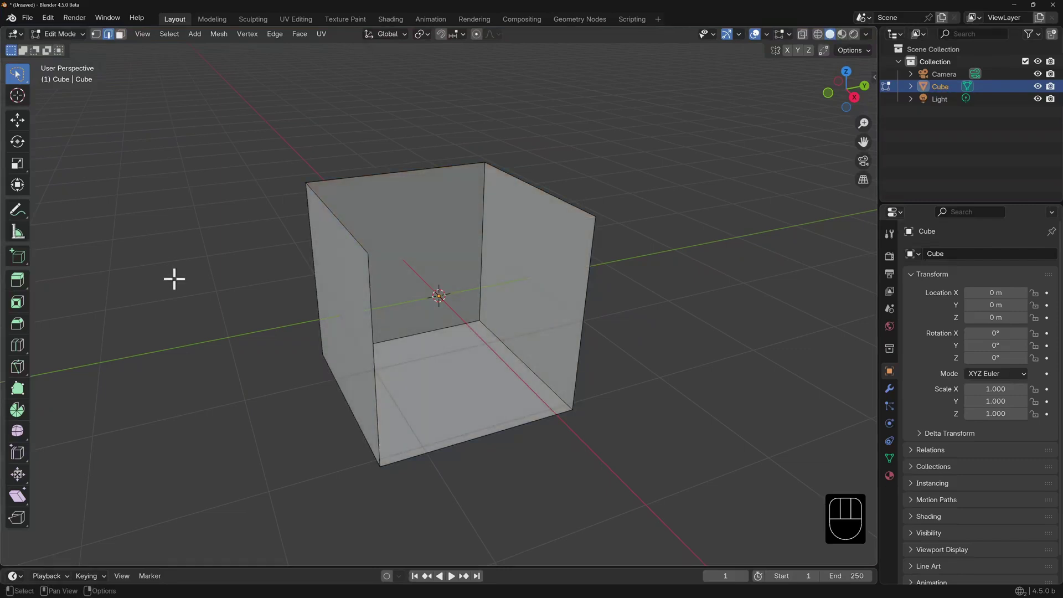
pyautogui.hotkey('ctrl', 'z')
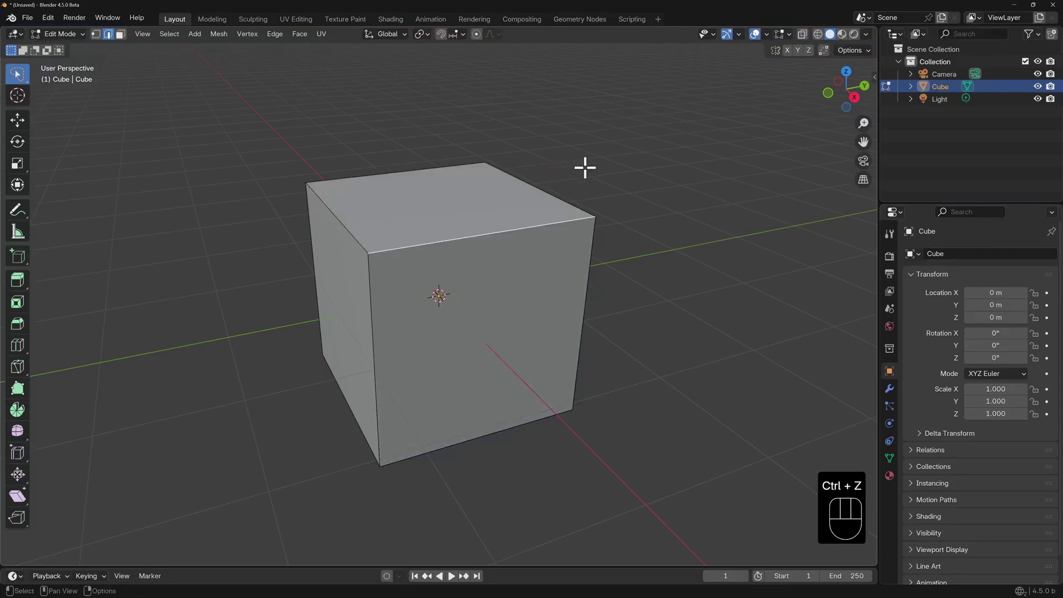
# Step: Delete the cube's front face, then select all and toggle X-ray to see inside
pyautogui.press('1')
pyautogui.click(597, 217)
pyautogui.keyDown('shift'); pyautogui.click(366, 250); pyautogui.keyUp('shift')
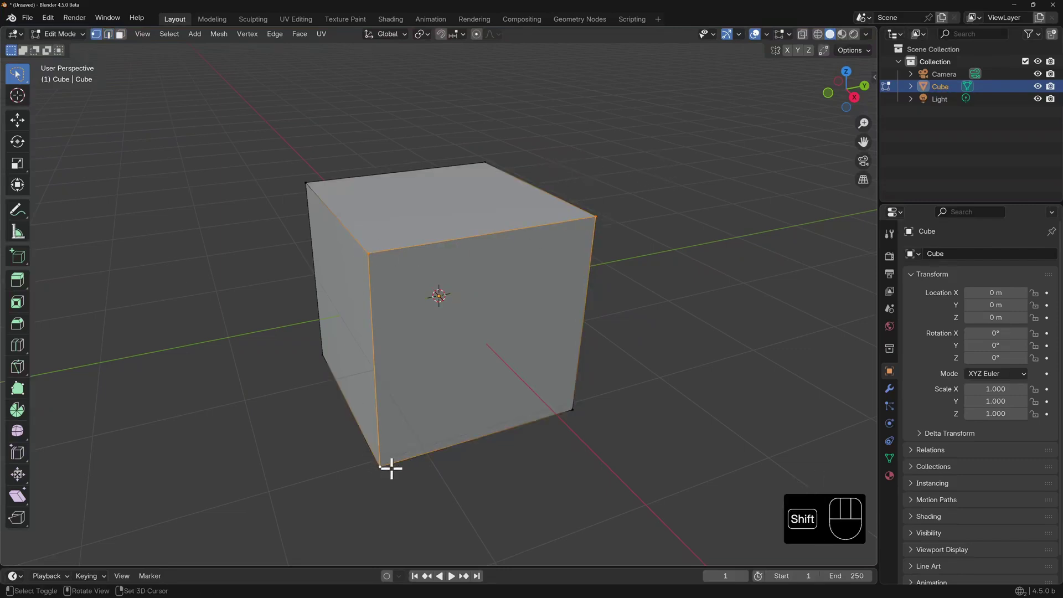
pyautogui.keyDown('shift'); pyautogui.click(573, 411); pyautogui.keyUp('shift')
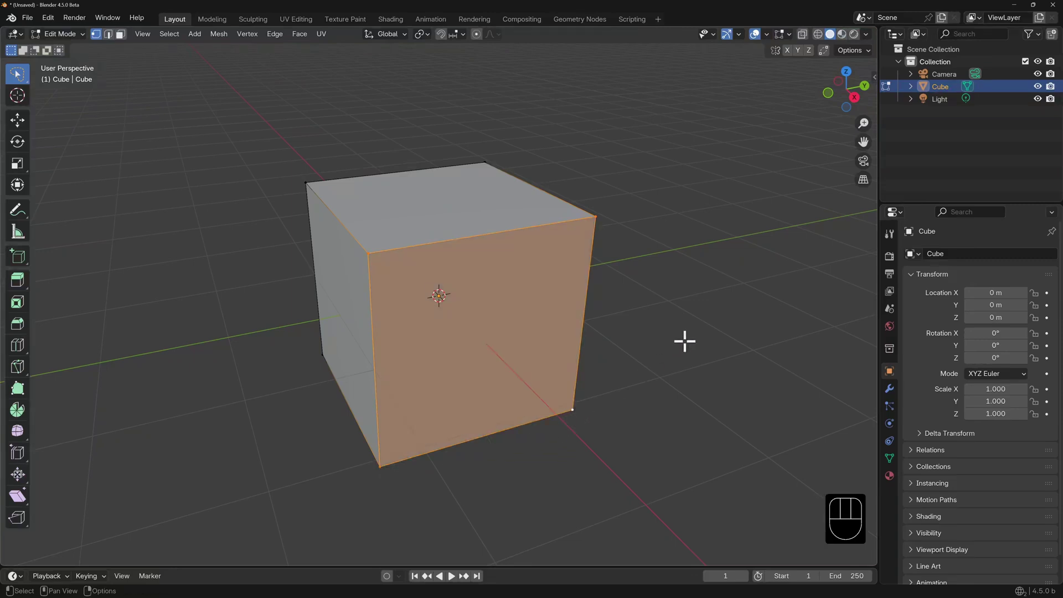
pyautogui.click(121, 35)
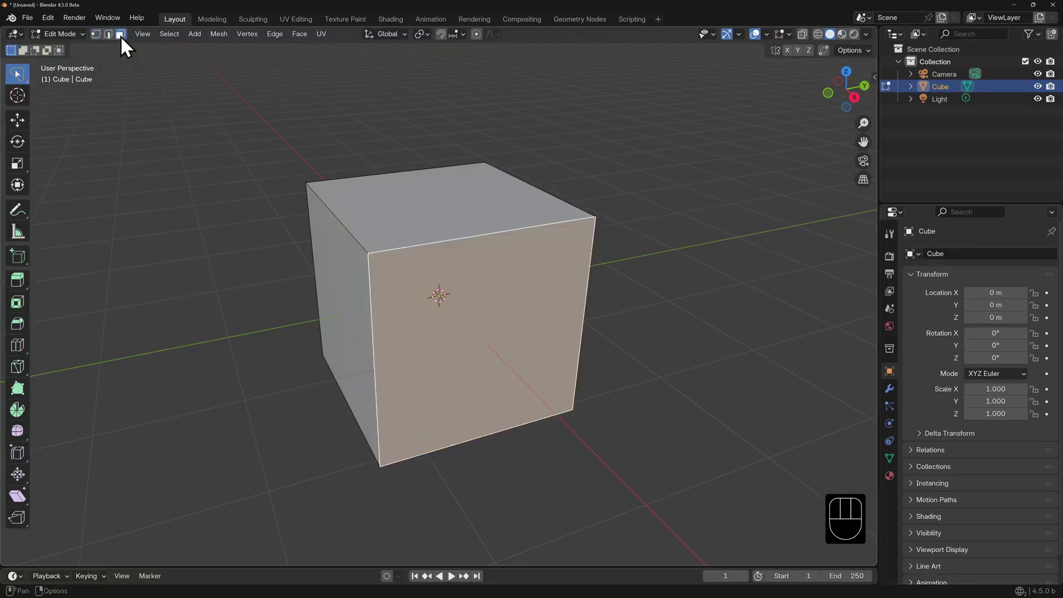
pyautogui.press('x')
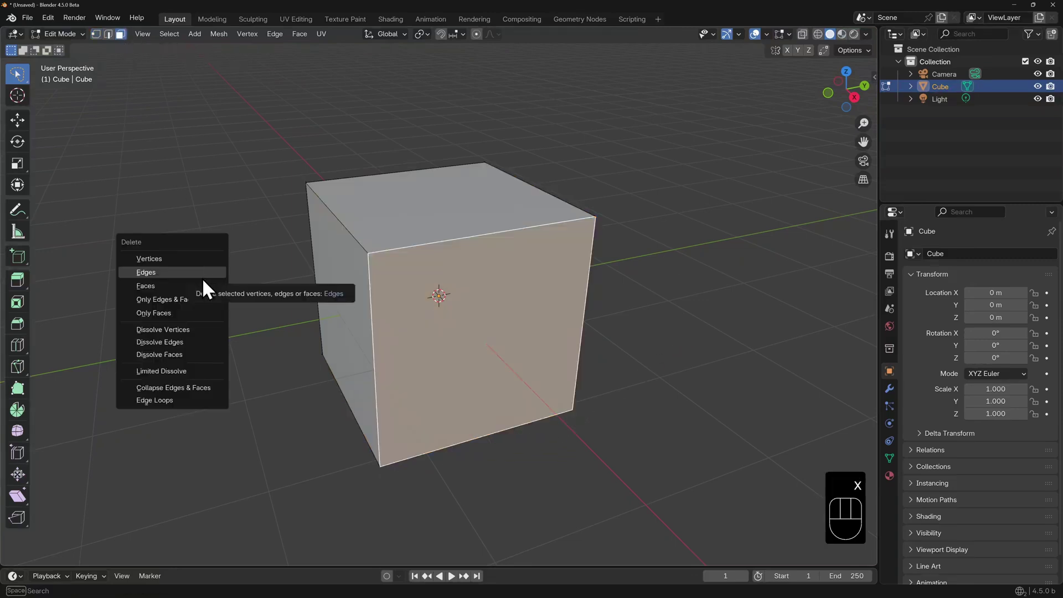
pyautogui.click(200, 285)
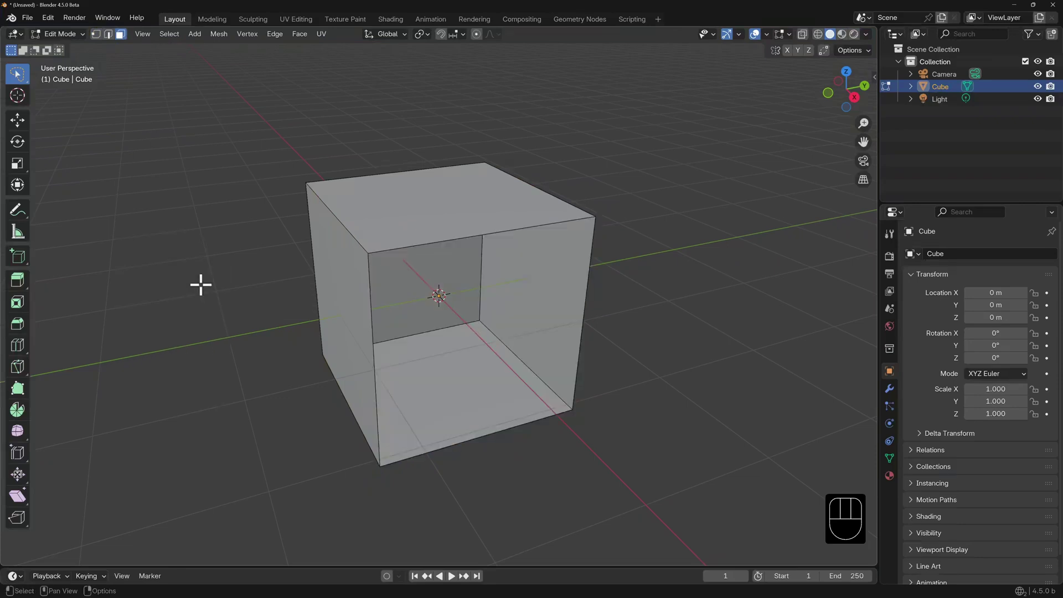
pyautogui.press('a')
pyautogui.hotkey('alt', 'z')
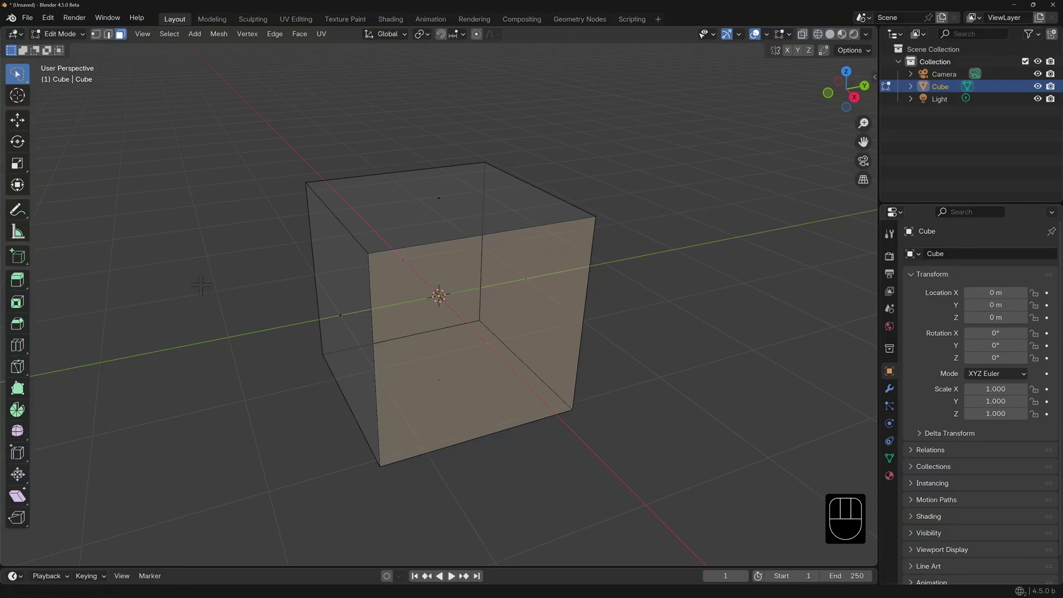
# Step: Turn off X-ray, deselect everything, and undo to restore the cube's front face
pyautogui.hotkey('alt', 'a')
pyautogui.hotkey('alt', 'z')
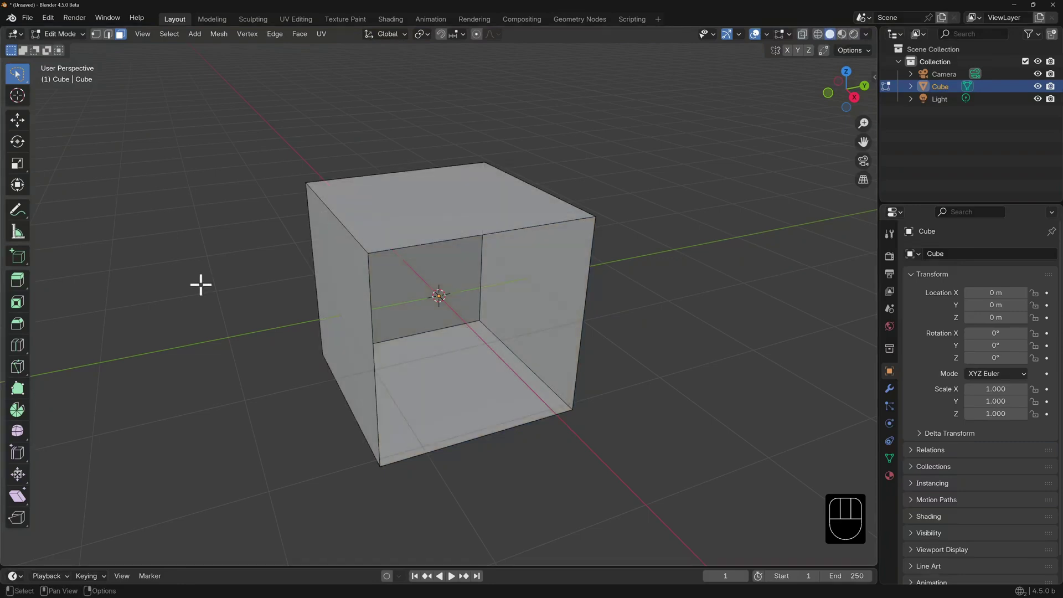
pyautogui.hotkey('ctrl', 'z')
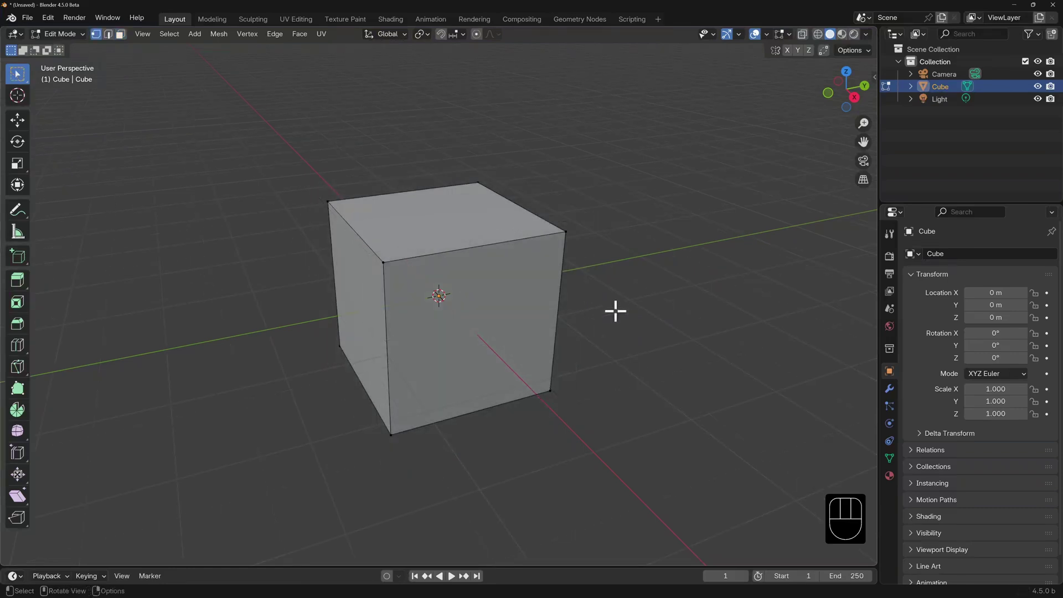
# Step: Add a UV sphere to the cube mesh, checking it in wireframe before returning to solid
pyautogui.hotkey('shift', 'a')
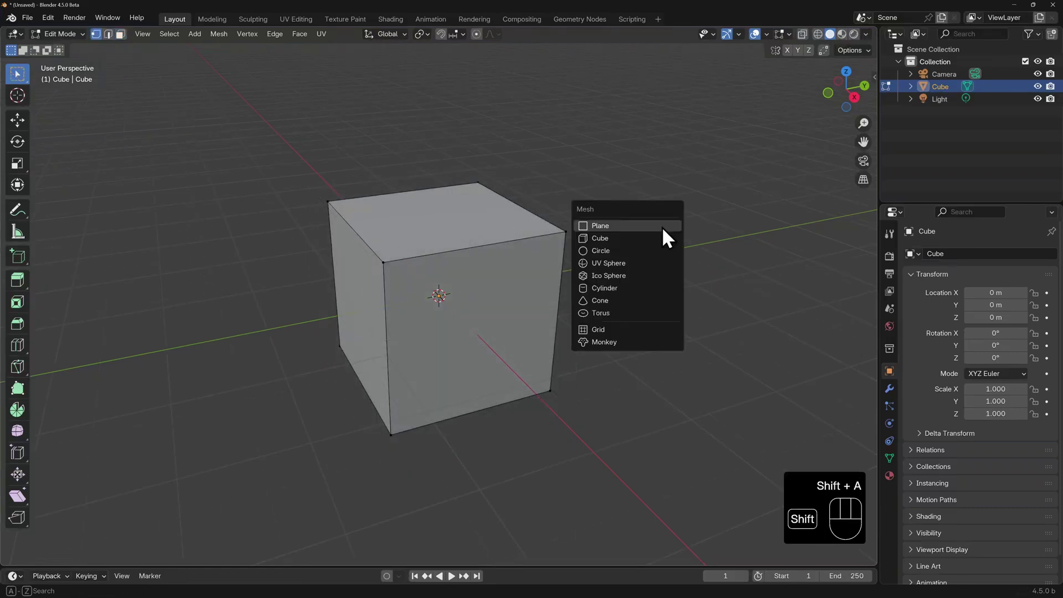
pyautogui.click(651, 263)
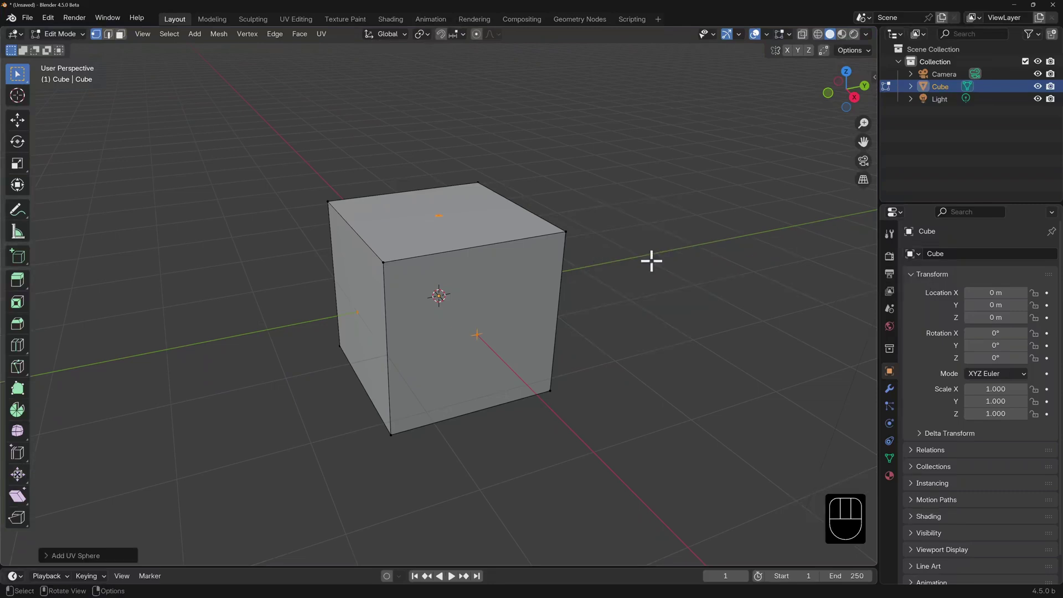
pyautogui.click(818, 34)
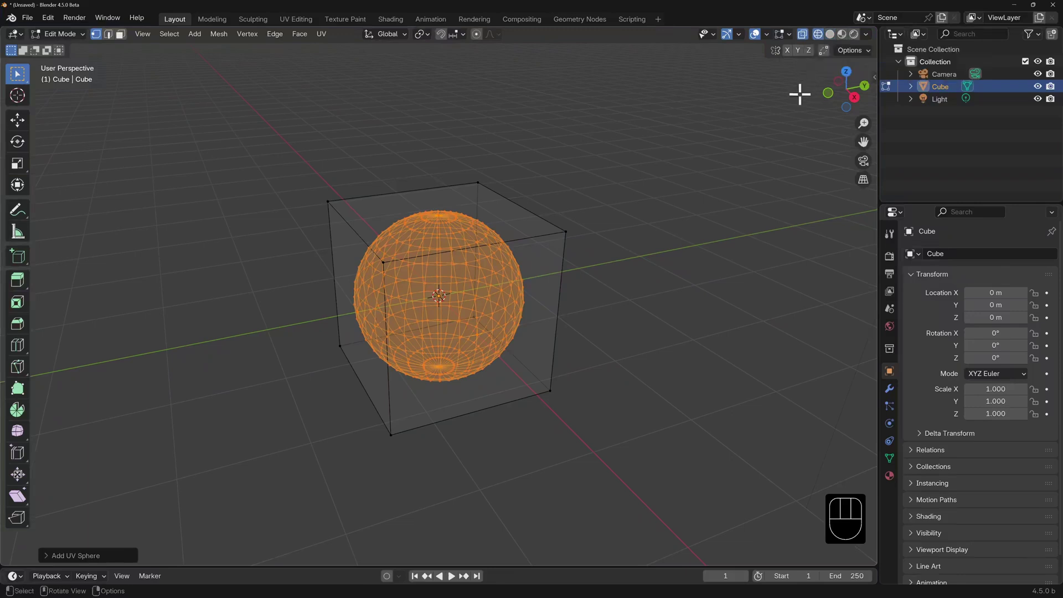
pyautogui.click(830, 34)
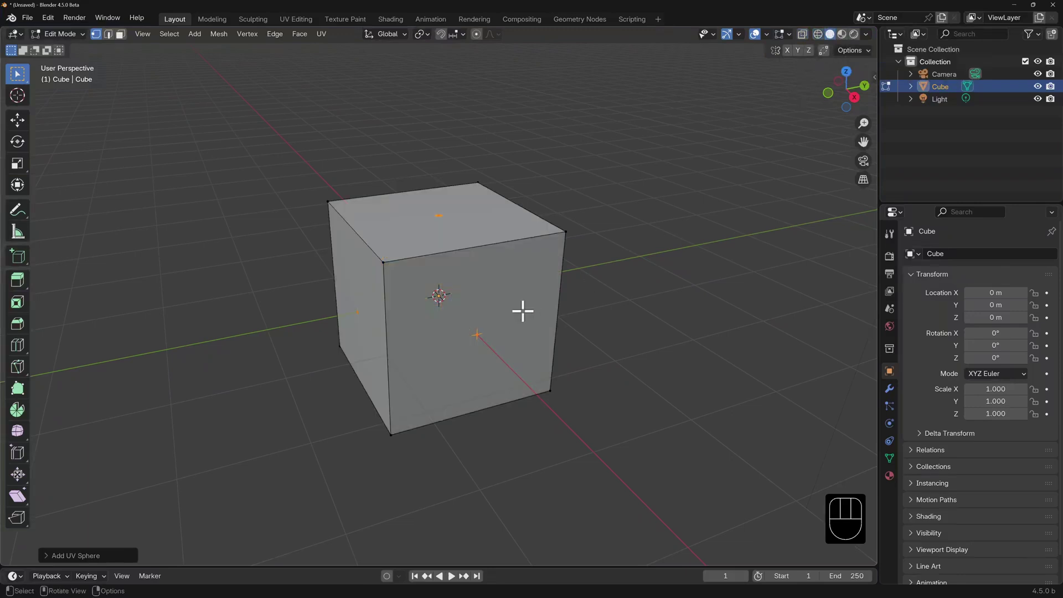
# Step: Move the sphere 3.95 m along the Y axis to sit beside the box
pyautogui.press('g')
pyautogui.press('y')
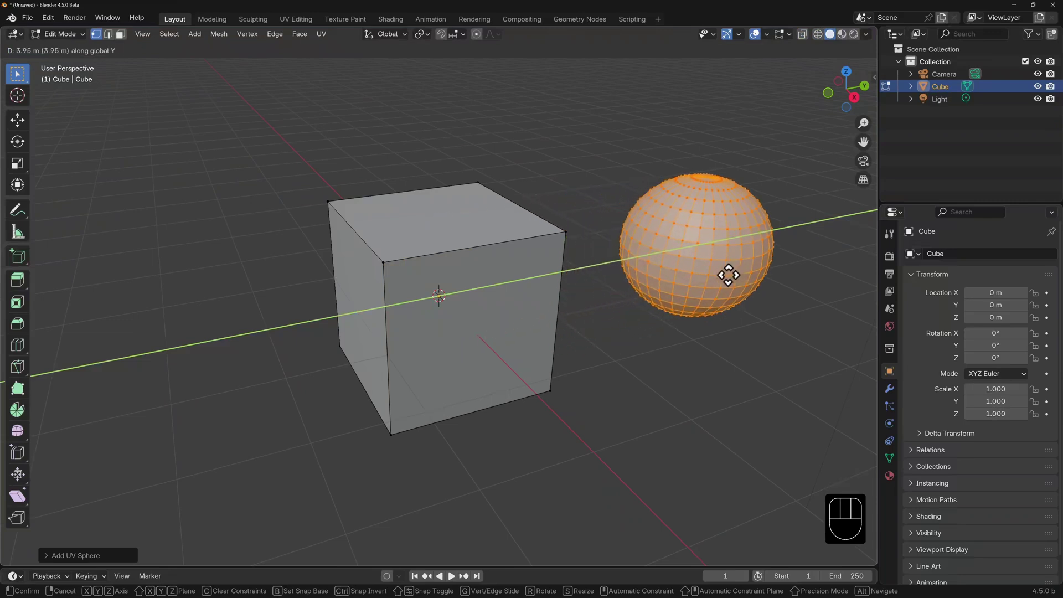
pyautogui.keyDown('ctrl'); pyautogui.click(727, 275); pyautogui.keyUp('ctrl')
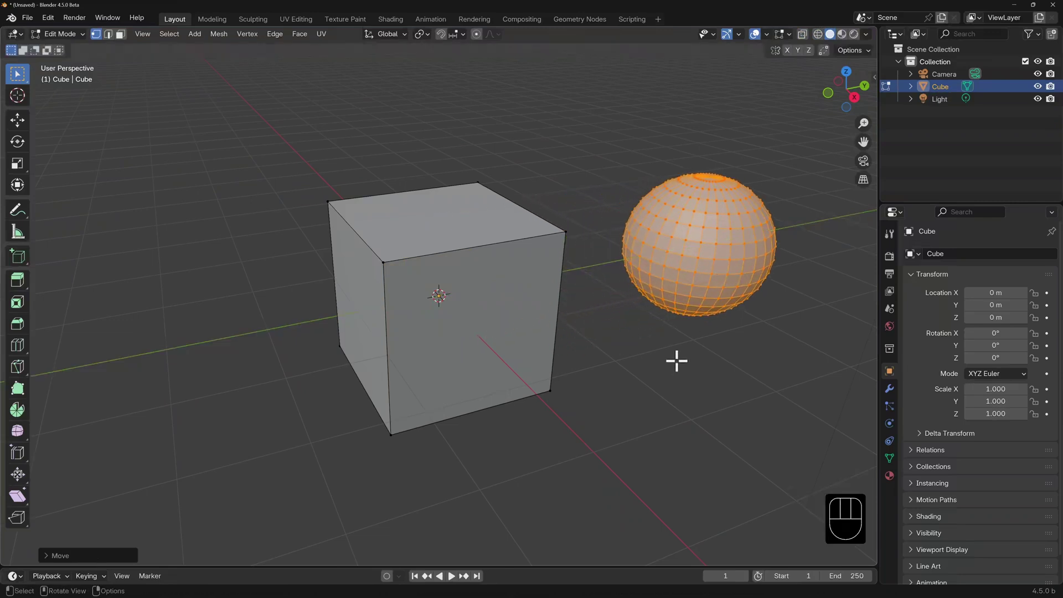
pyautogui.keyDown('shift'); pyautogui.moveTo(676, 359); pyautogui.dragTo(558, 373, button='middle'); pyautogui.keyUp('shift')
pyautogui.click(63, 33)
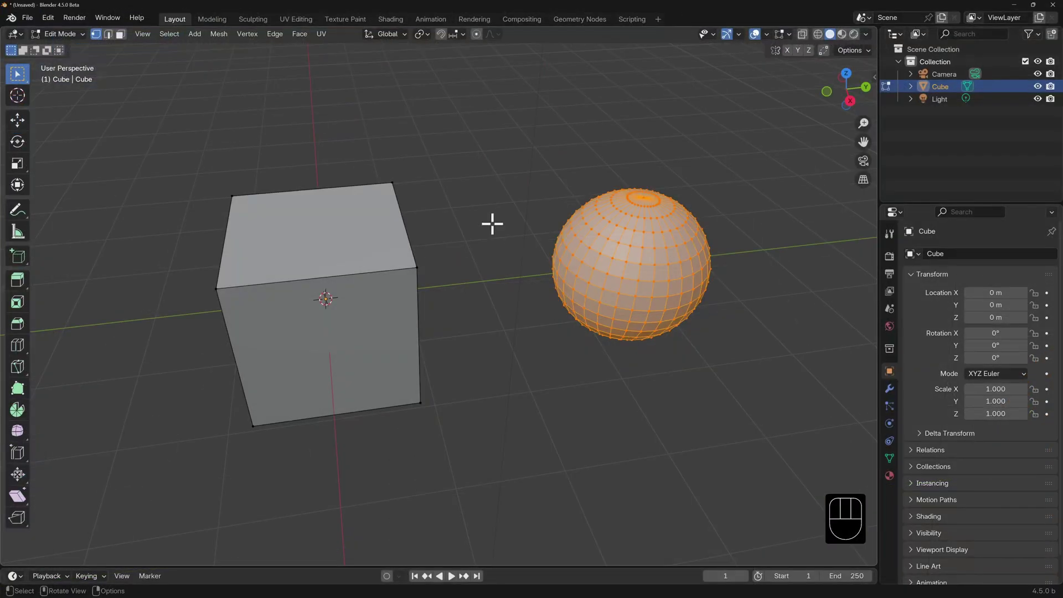
# Step: Toggle between Edit and Object Mode, ending in Object Mode, and nudge the combined object to about Y 0.2 m
pyautogui.press('Tab')
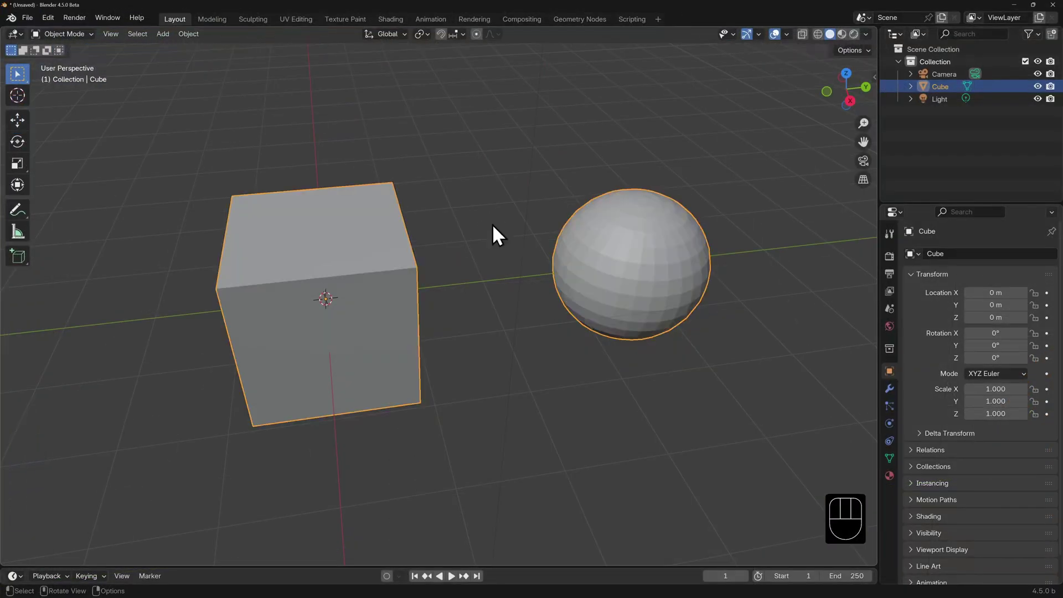
pyautogui.press('Tab')
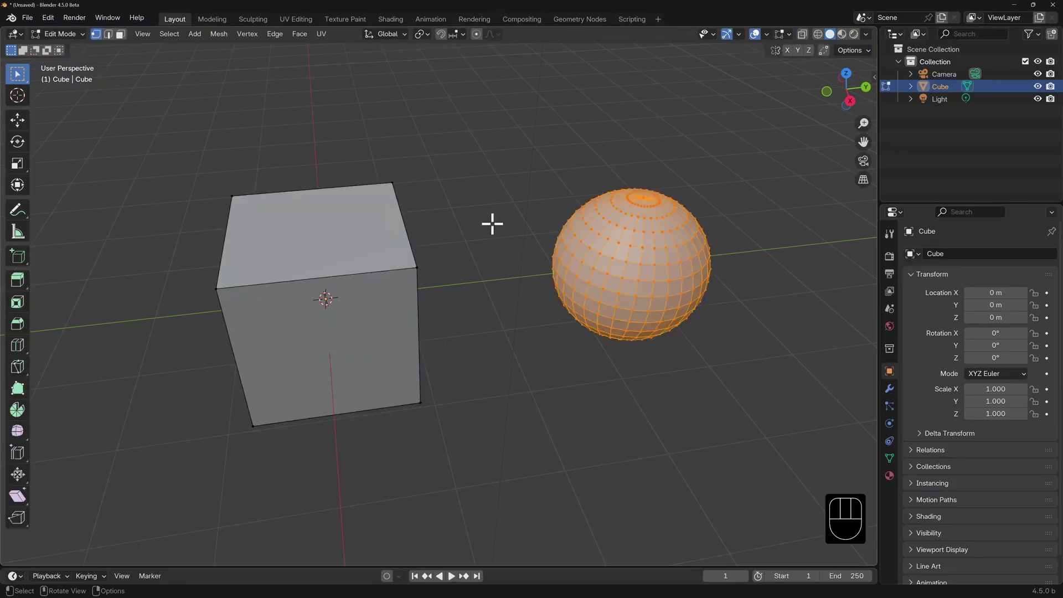
pyautogui.press('Tab')
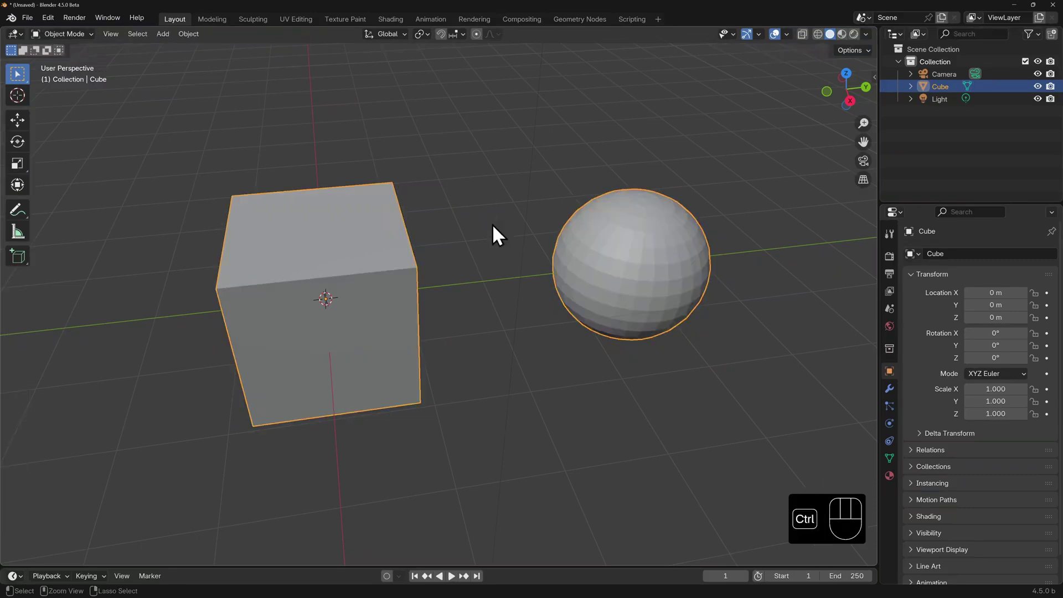
pyautogui.hotkey('ctrl', 'Tab')
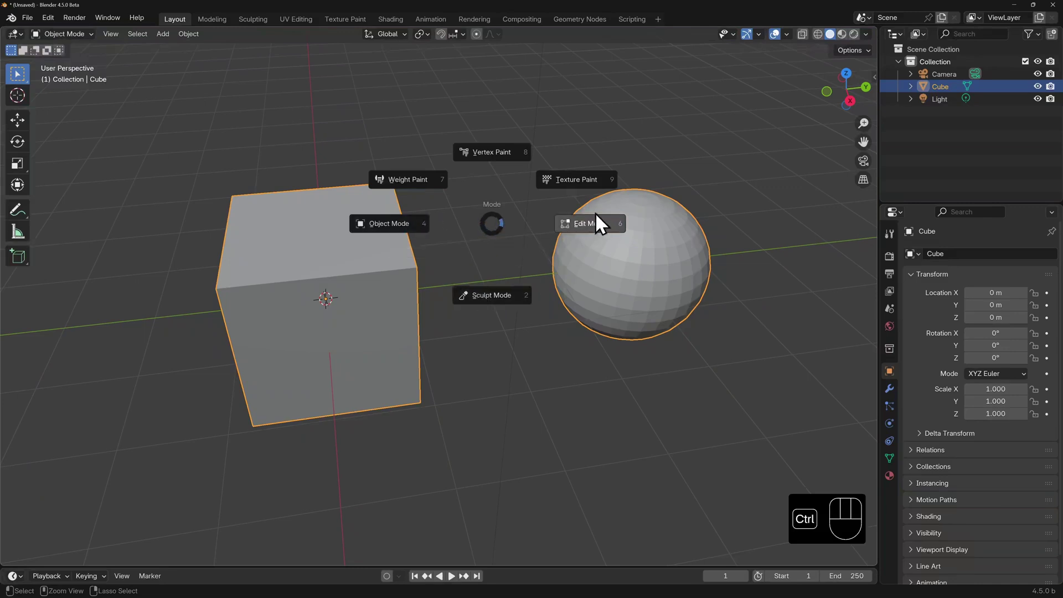
pyautogui.click(403, 223)
pyautogui.moveTo(403, 223); pyautogui.dragTo(489, 345)
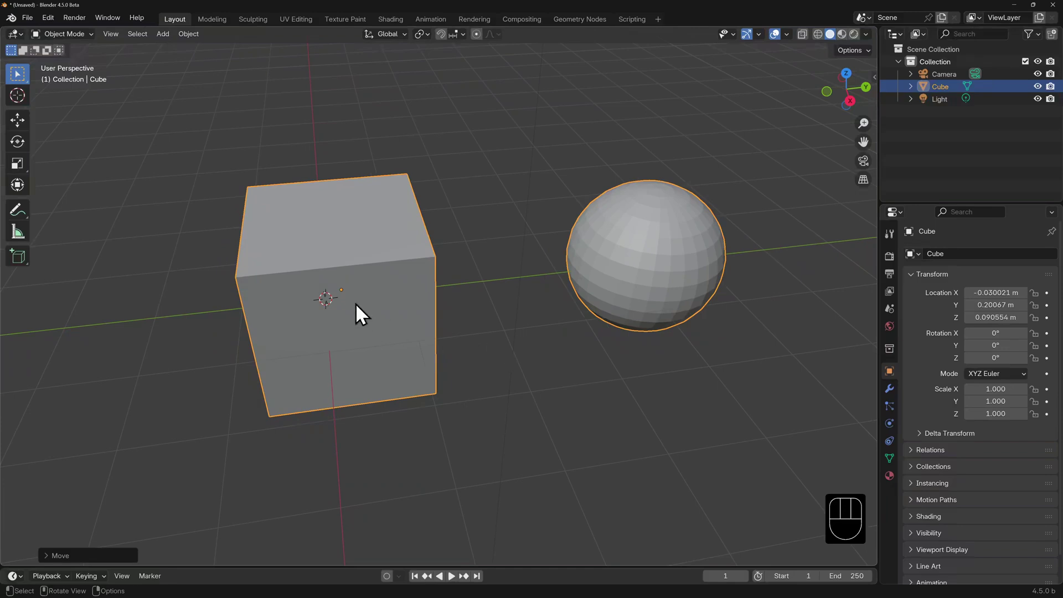
pyautogui.press('g')
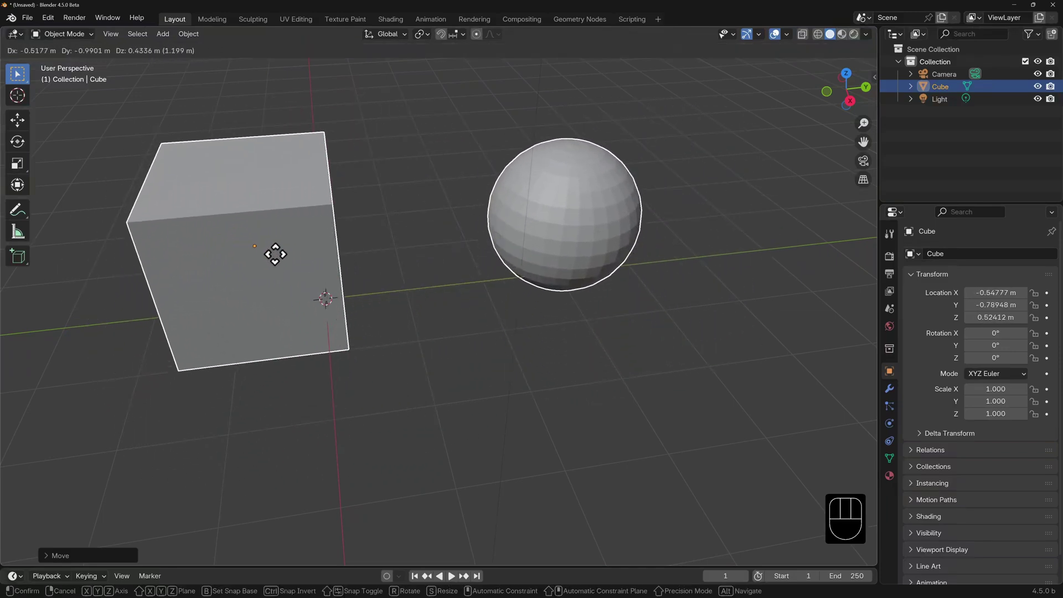
pyautogui.rightClick(323, 310)
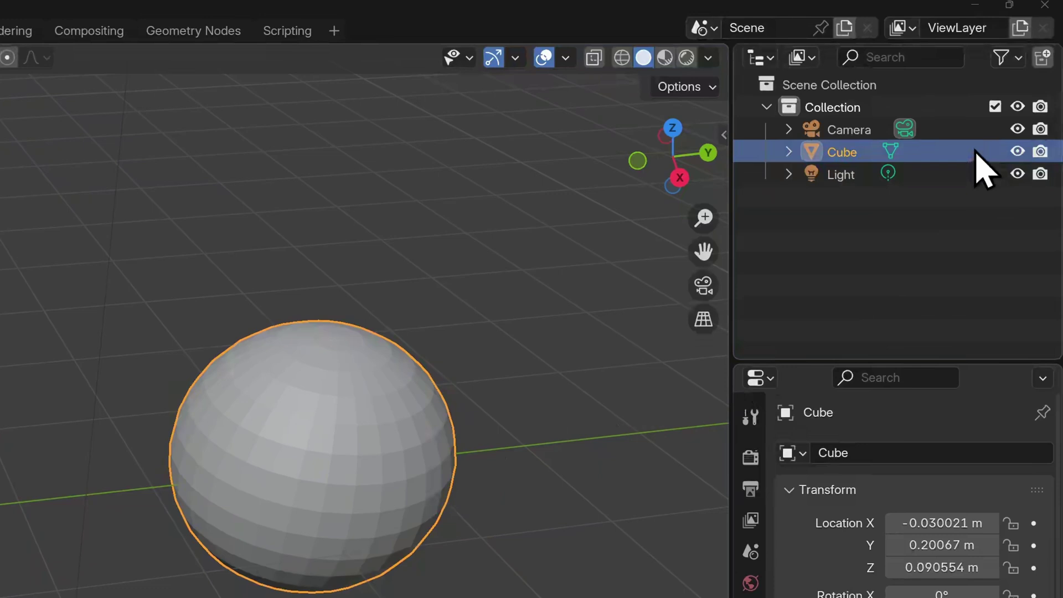
# Step: Rename the Cube object to 'Primitives' in the Outliner, keeping its mesh named Cube
pyautogui.click(788, 152)
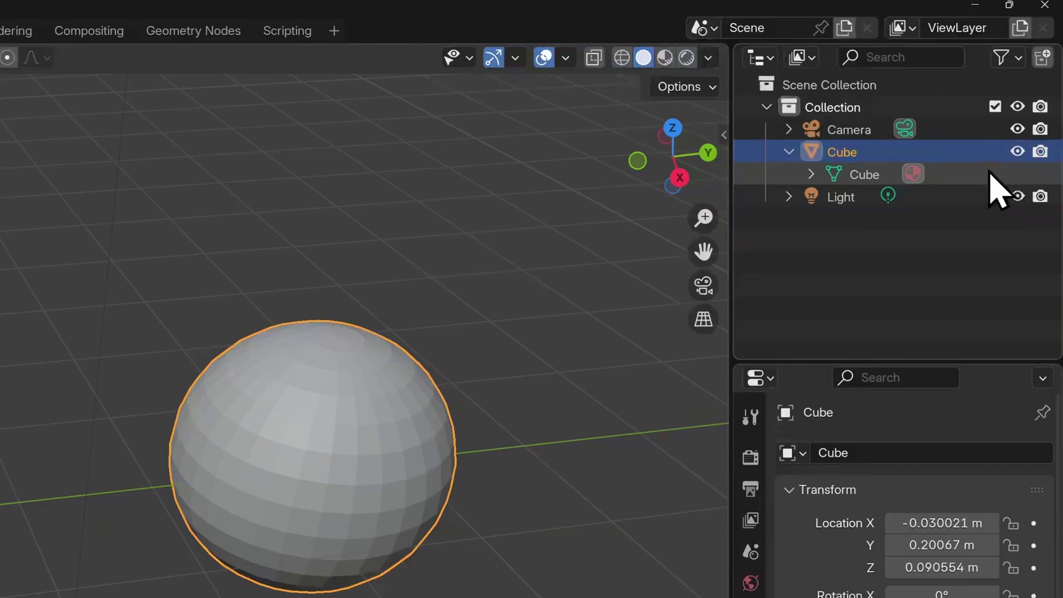
pyautogui.doubleClick(842, 153)
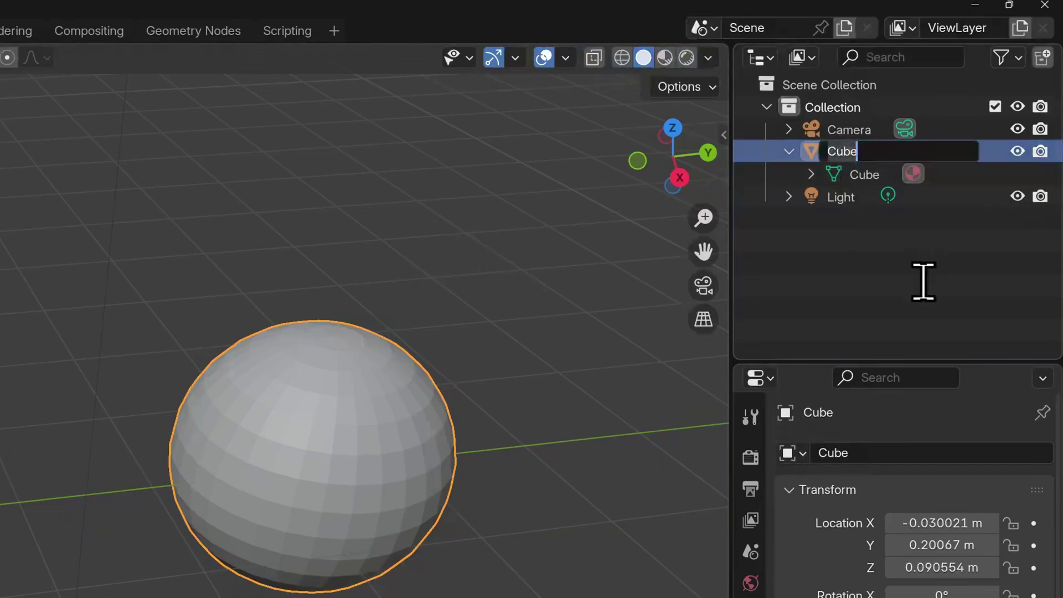
pyautogui.write('Primitiv')
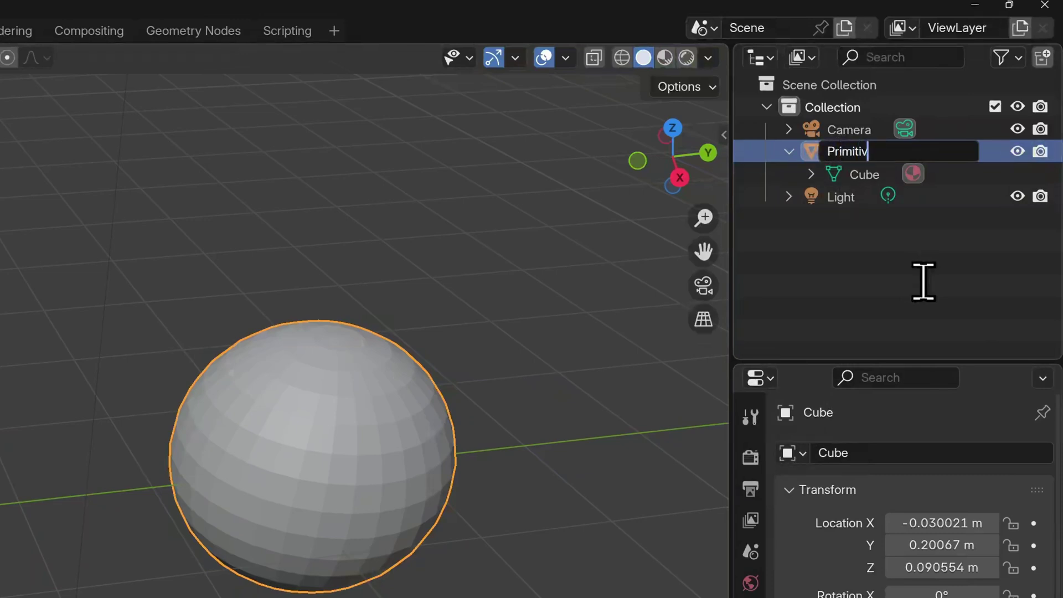
pyautogui.write('es')
pyautogui.press('Return')
pyautogui.press('Tab')
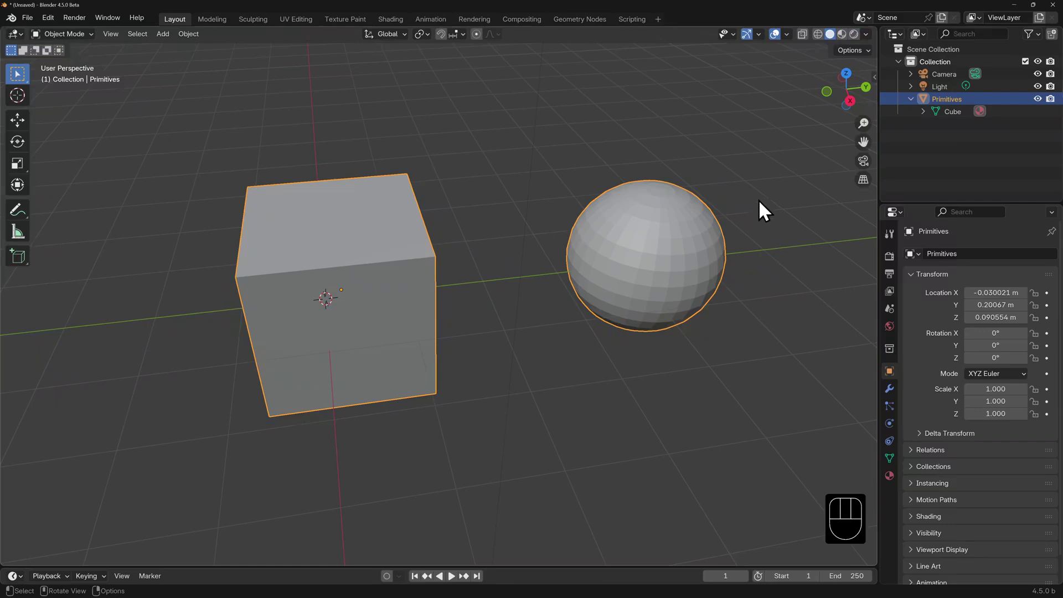
# Step: Put Primitives in Edit Mode, then select one sphere vertex and all its linked geometry with L
pyautogui.press('Tab')
pyautogui.hotkey('ctrl', 'Tab')
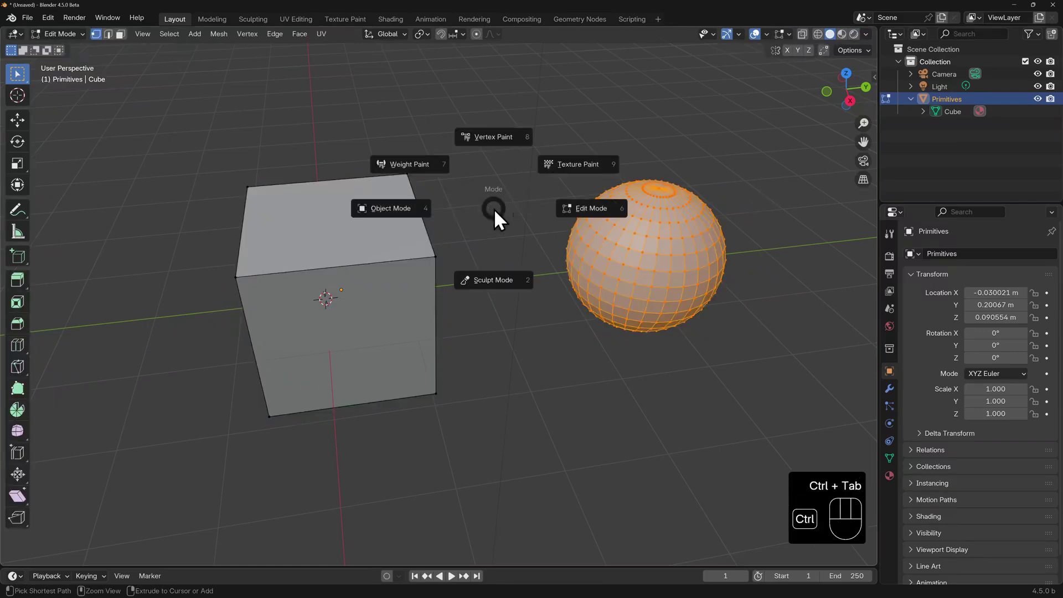
pyautogui.click(601, 210)
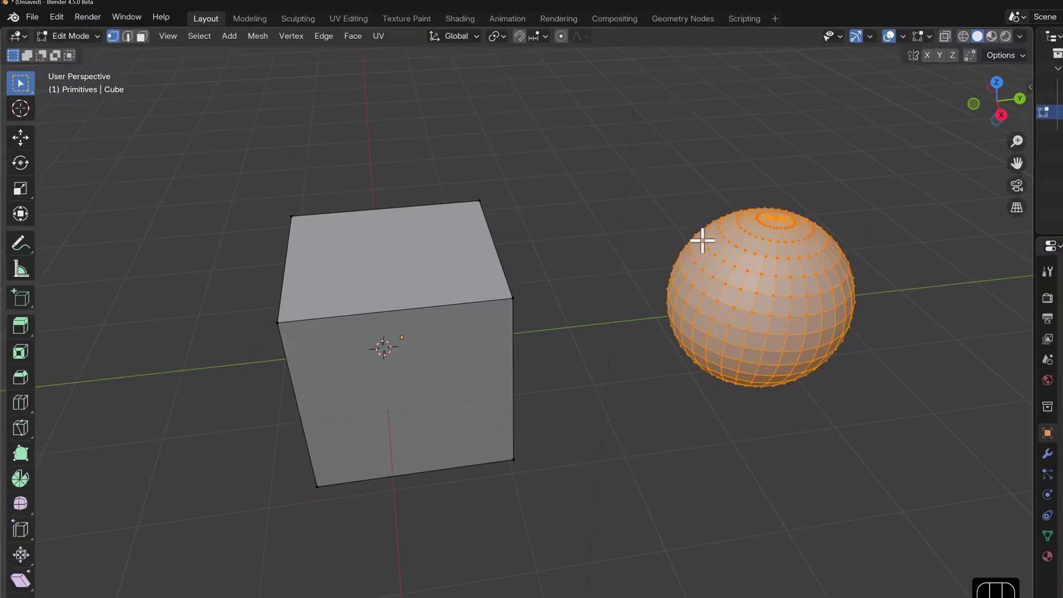
pyautogui.click(75, 35)
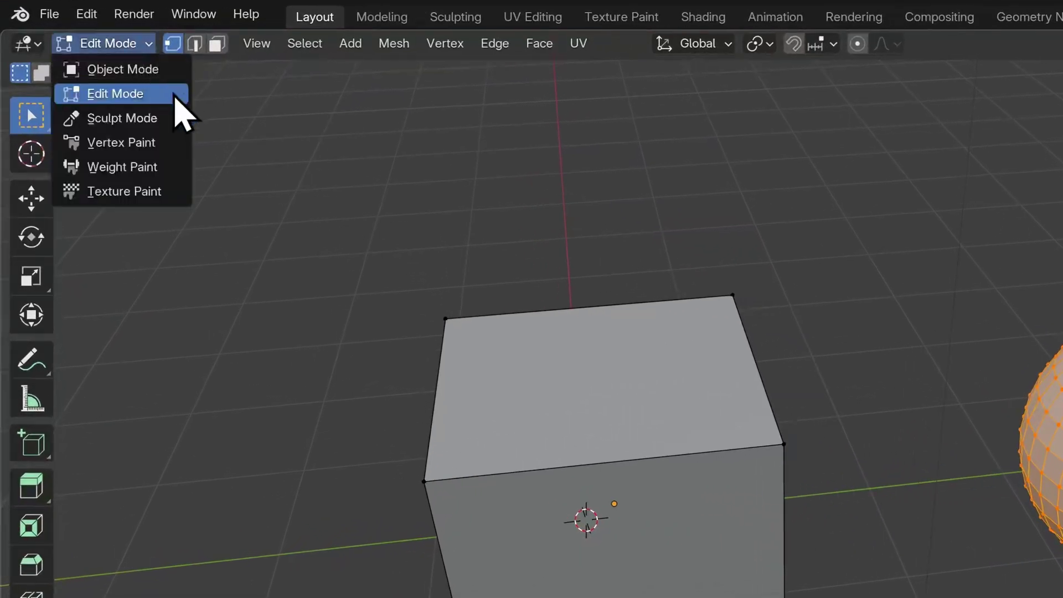
pyautogui.click(175, 94)
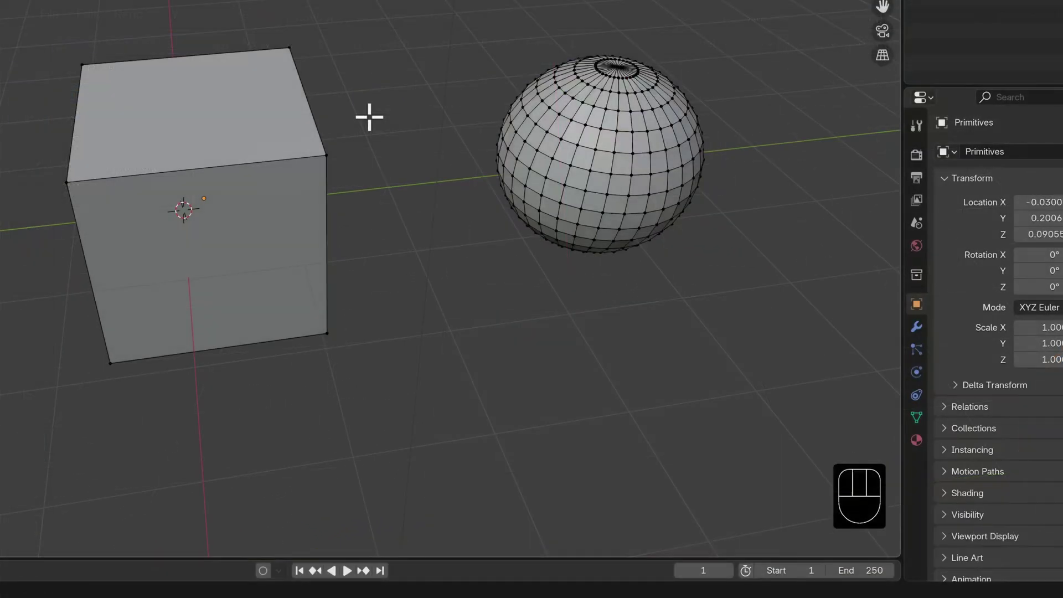
pyautogui.click(591, 182)
pyautogui.press('l')
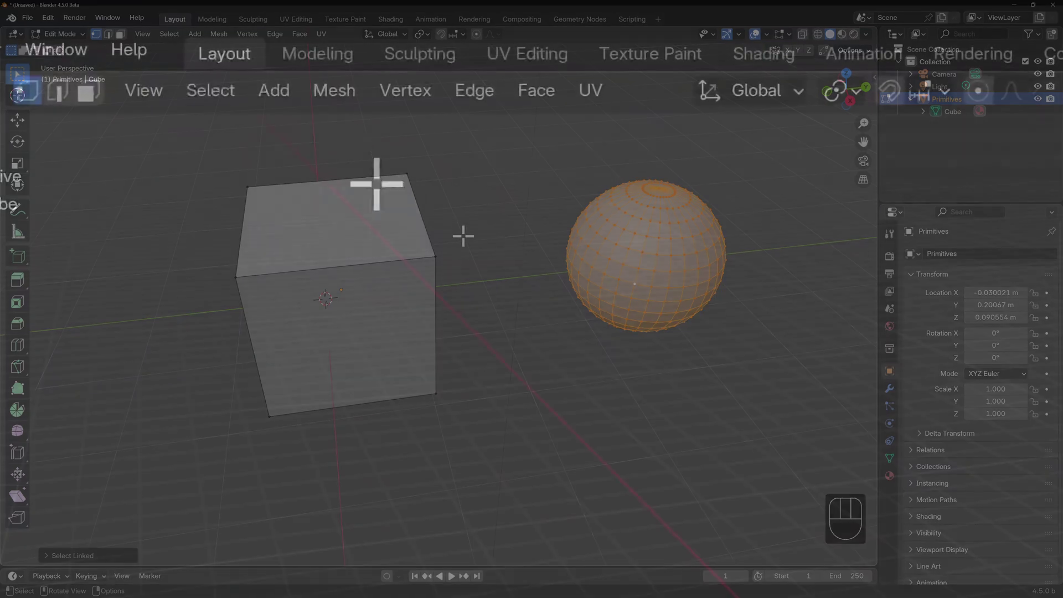
# Step: Separate the selected sphere from the box into a new object, Primitives.001
pyautogui.click(334, 90)
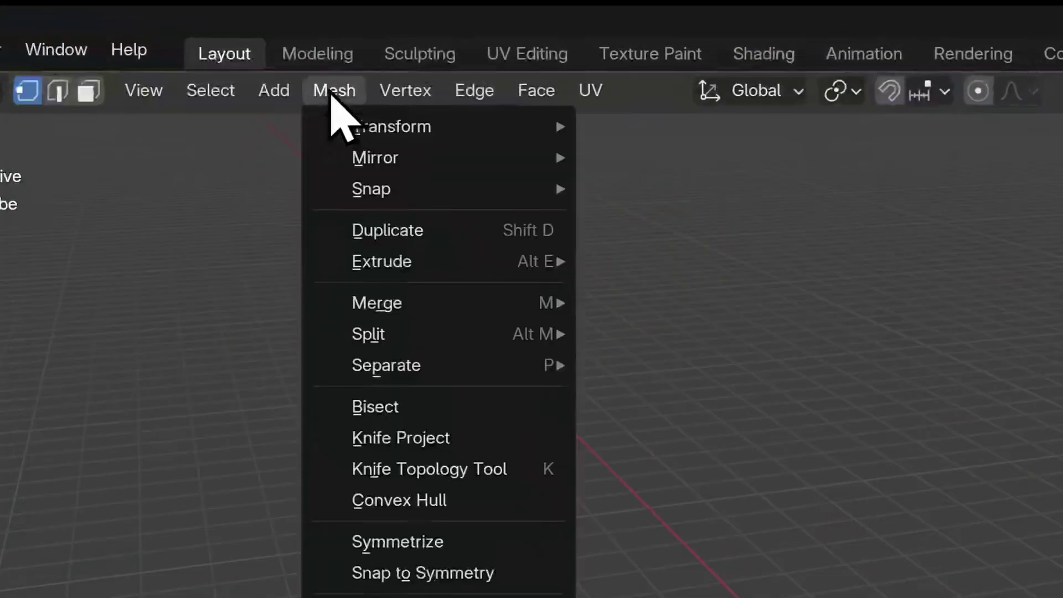
pyautogui.moveTo(469, 368)
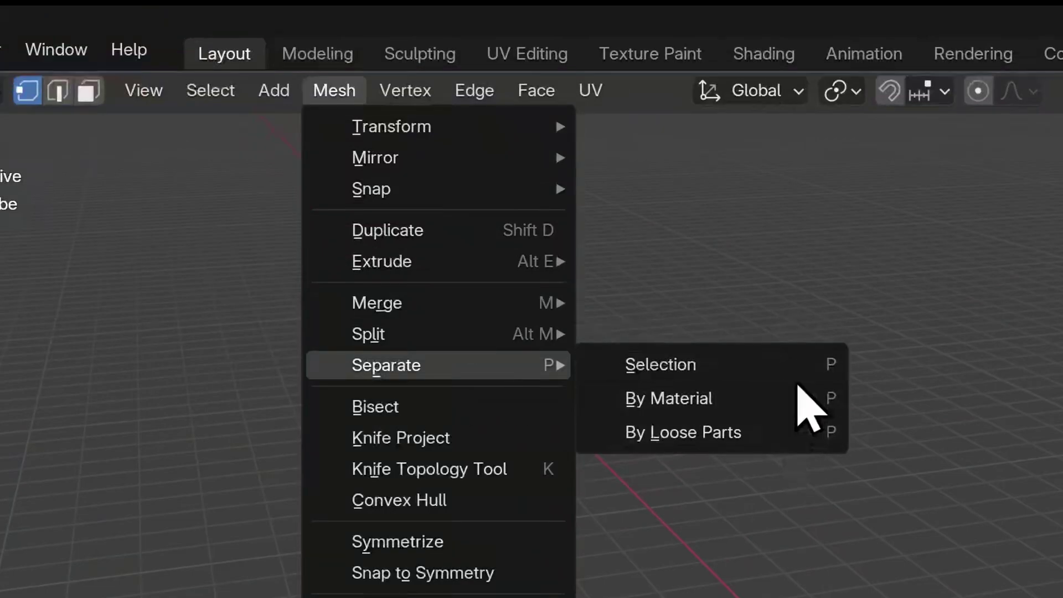
pyautogui.click(800, 372)
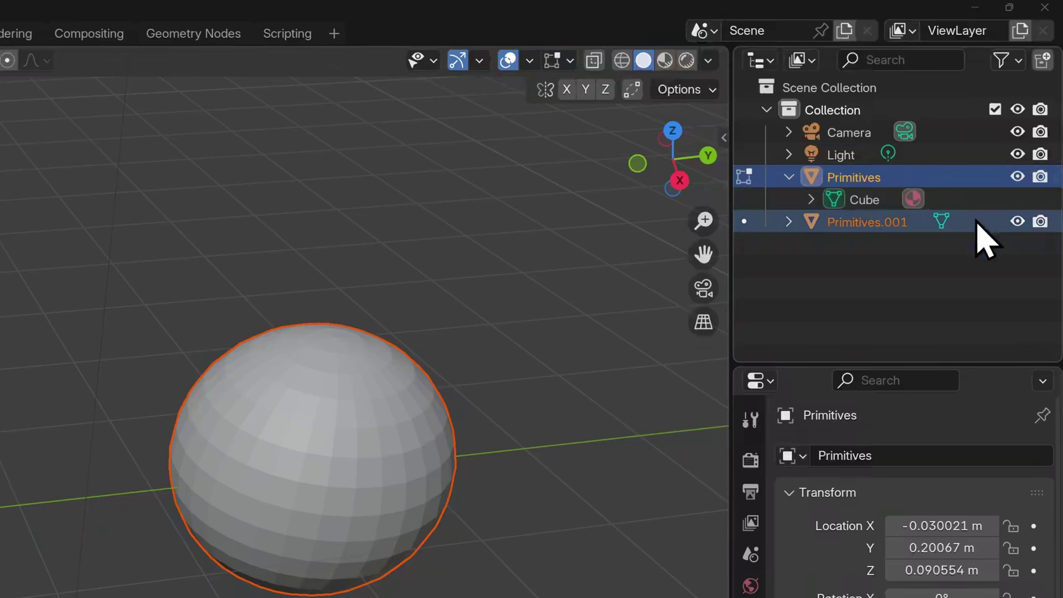
# Step: Rename the objects Primitives to Cube and Primitives.001 to Sphere in the outliner
pyautogui.click(844, 180)
pyautogui.doubleClick(844, 180)
pyautogui.write('Cube')
pyautogui.press('Return')
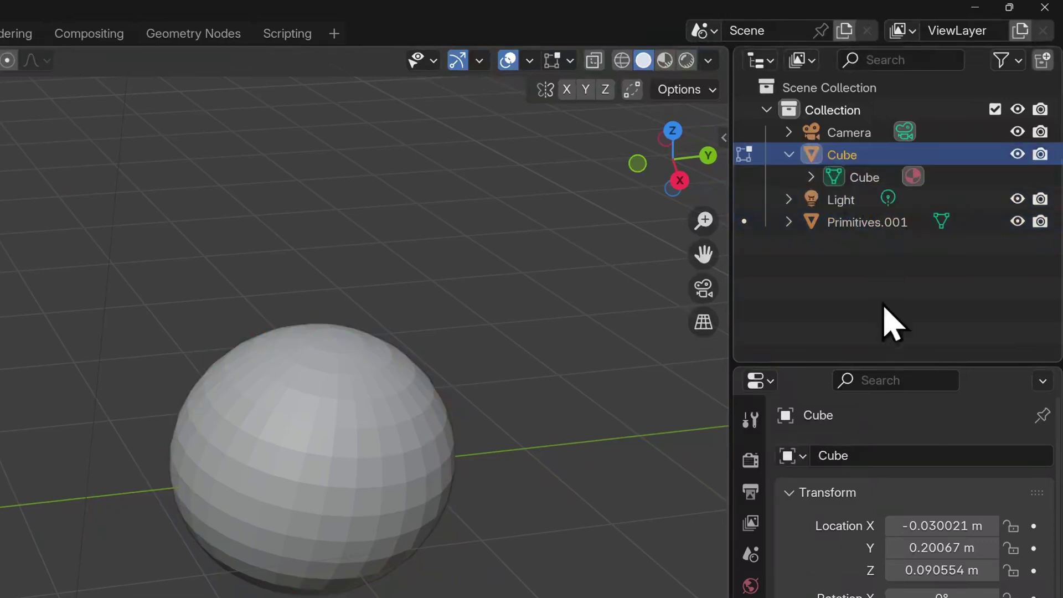
pyautogui.doubleClick(862, 222)
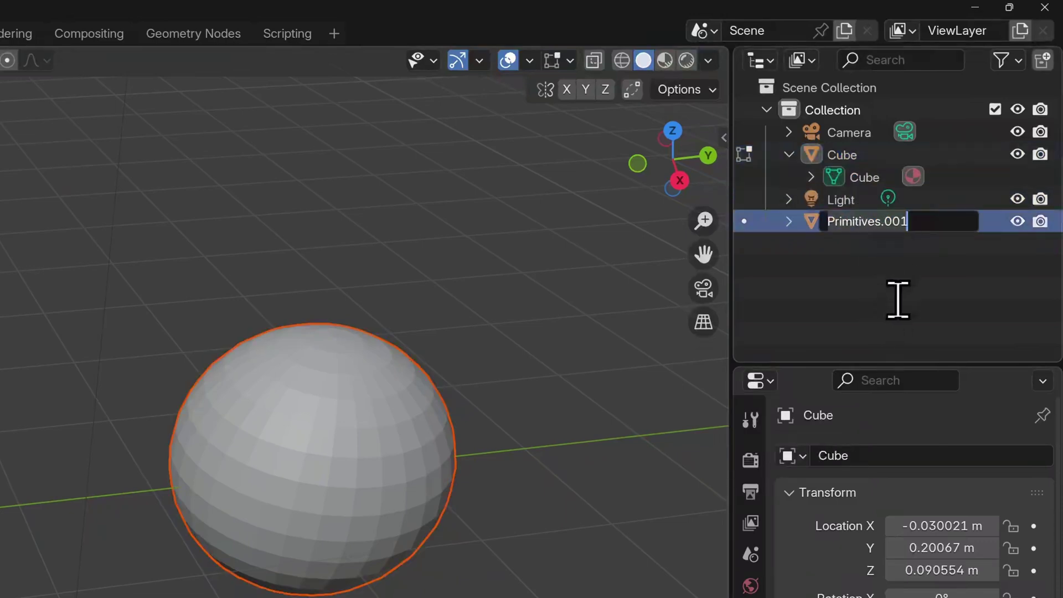
pyautogui.write('Sphere')
pyautogui.press('Return')
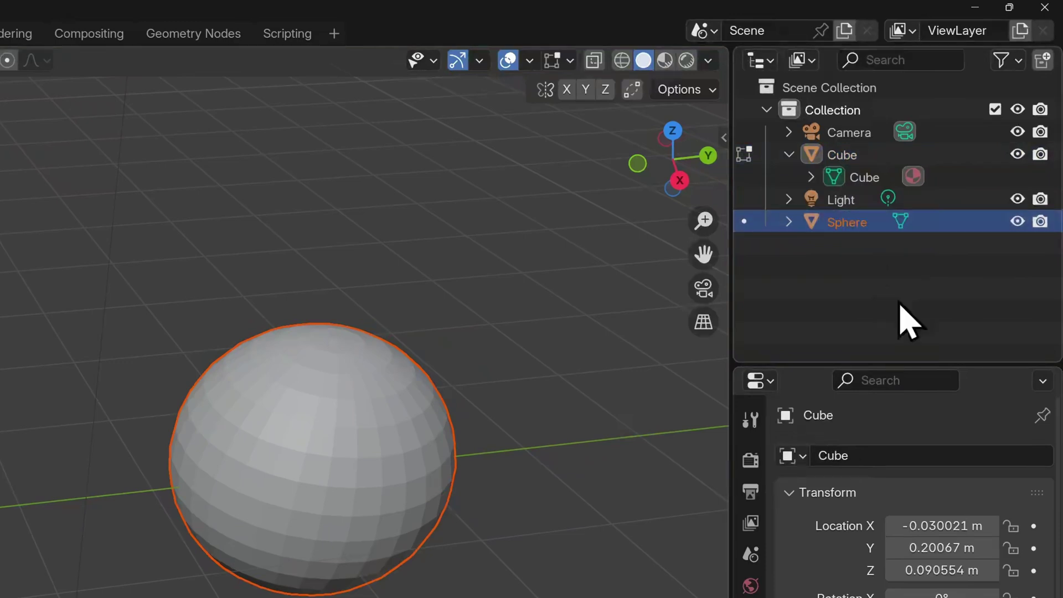
# Step: Rename the mesh data blocks to Cube Data and Sphere Data
pyautogui.doubleClick(864, 176)
pyautogui.press('End')
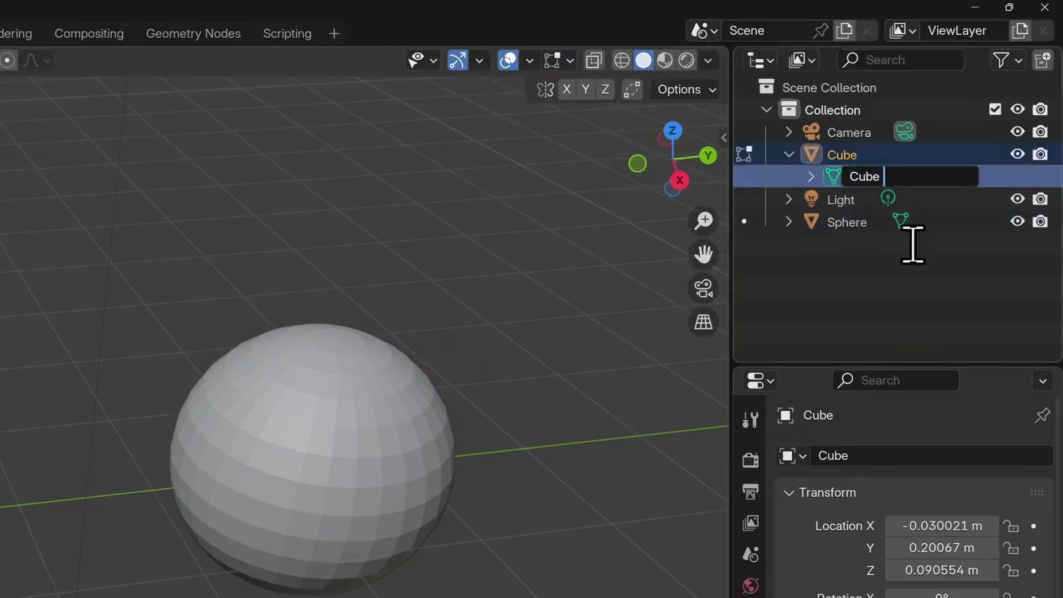
pyautogui.write('Data')
pyautogui.press('Return')
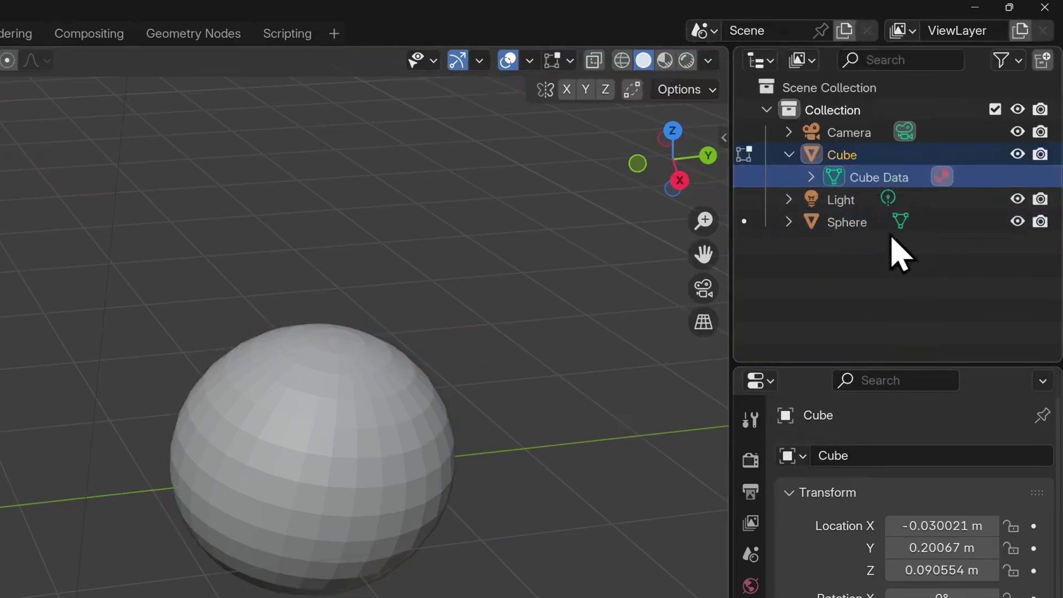
pyautogui.click(789, 224)
pyautogui.doubleClick(864, 245)
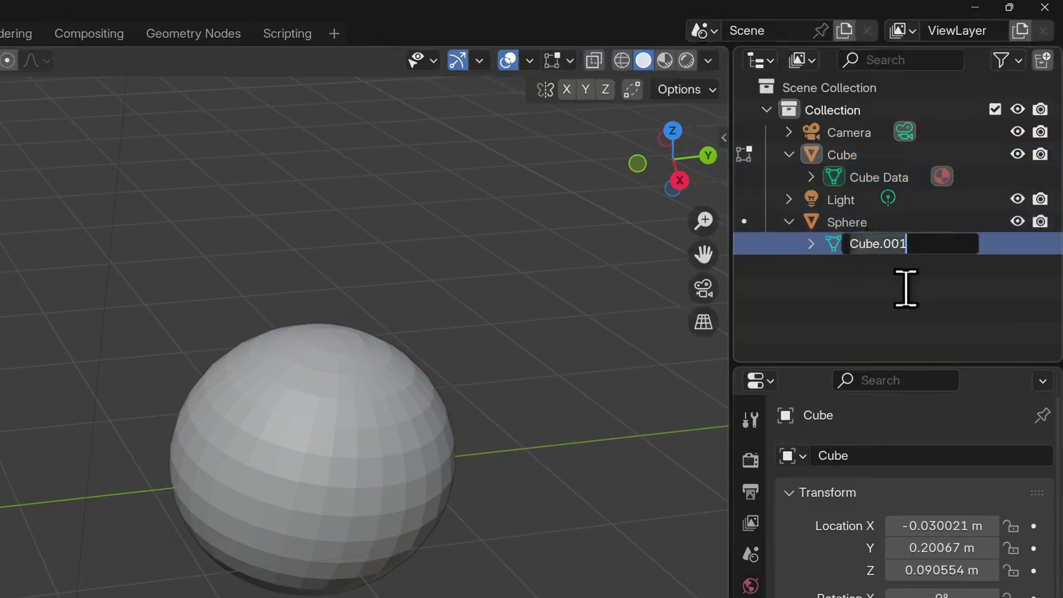
pyautogui.write('Sphere Data')
pyautogui.press('Return')
# Step: Switch to Object Mode and leave the Sphere selected instead of the cube
pyautogui.click(305, 518)
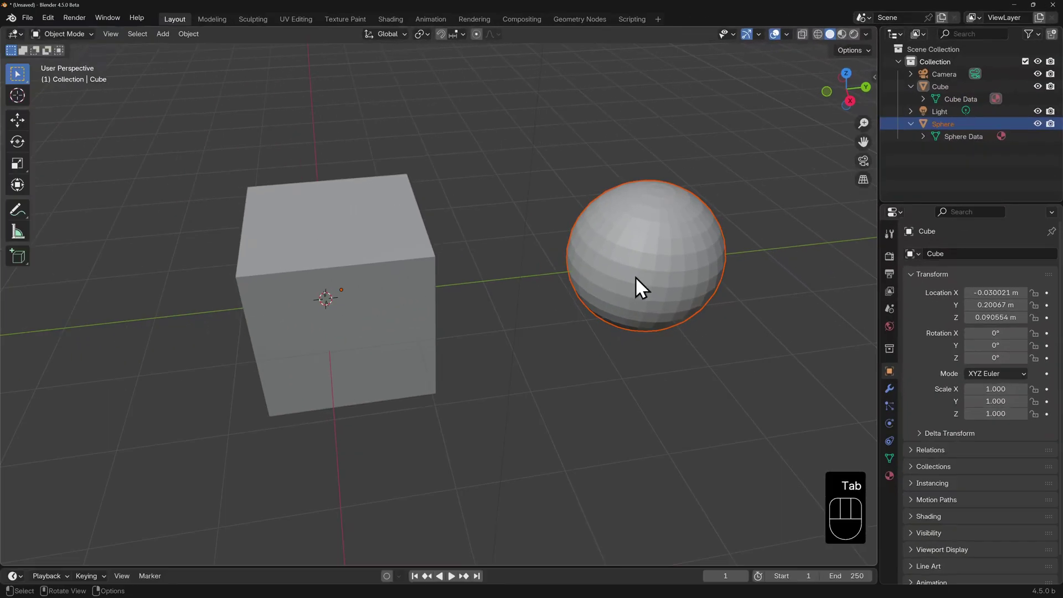
pyautogui.hotkey('ctrl', 'Tab')
pyautogui.click(254, 407)
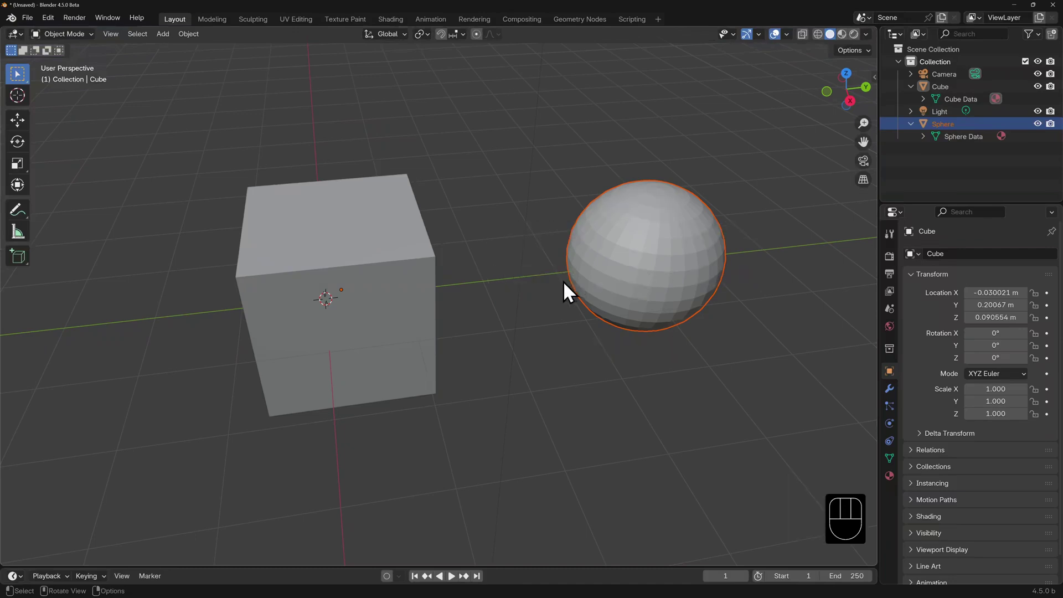
pyautogui.click(603, 278)
pyautogui.click(373, 266)
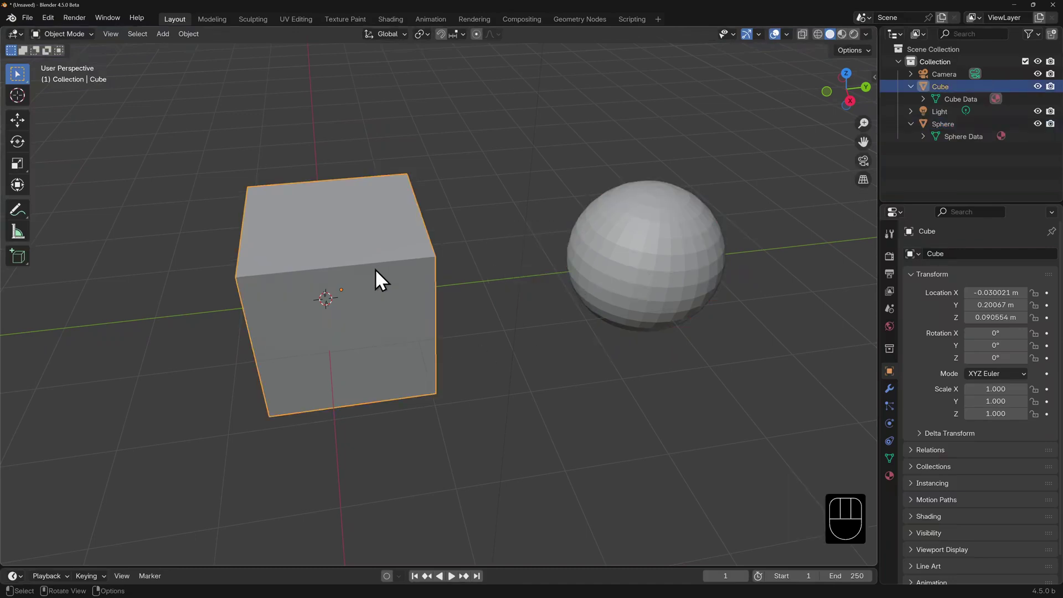
pyautogui.click(655, 286)
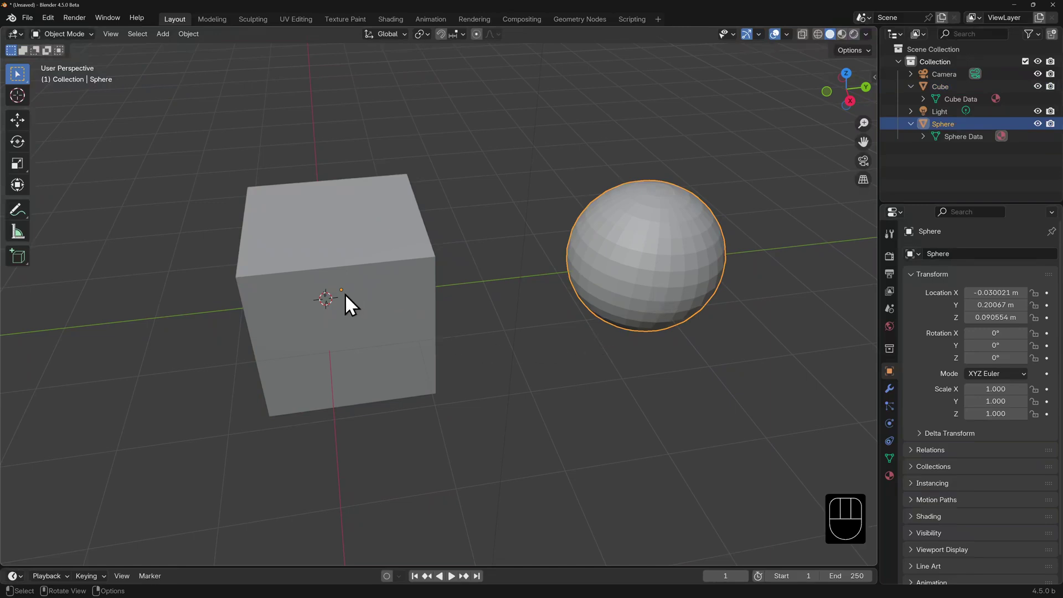
pyautogui.press('s')
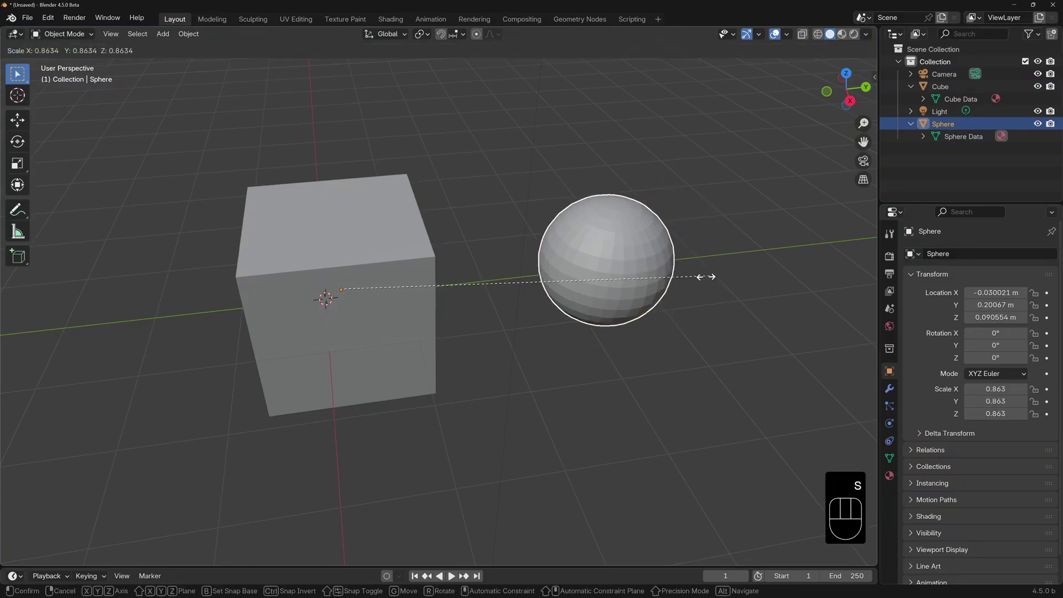
pyautogui.rightClick(752, 276)
pyautogui.press('r')
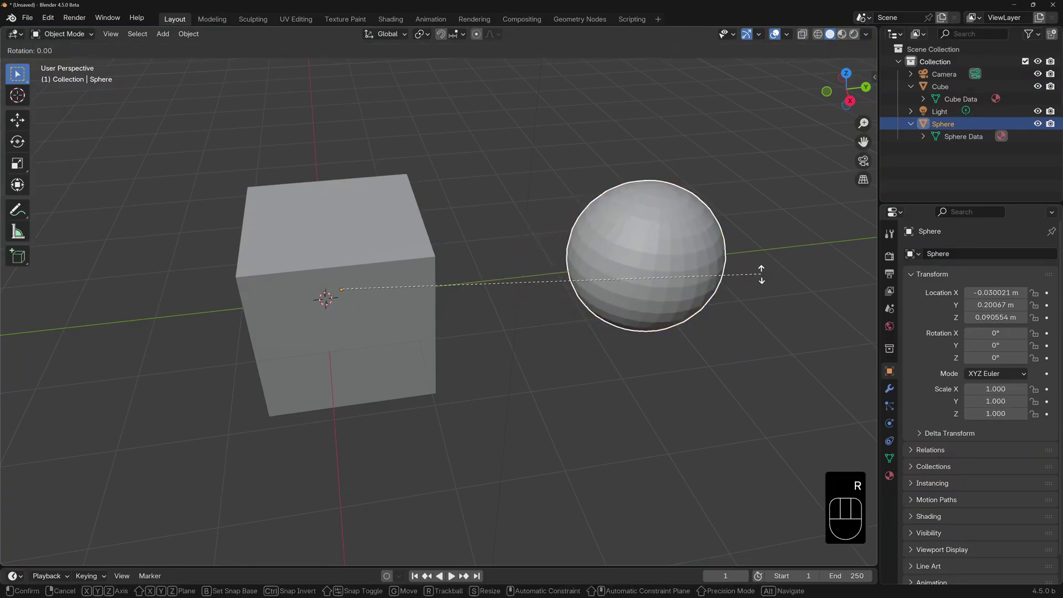
pyautogui.press('y')
pyautogui.press('x')
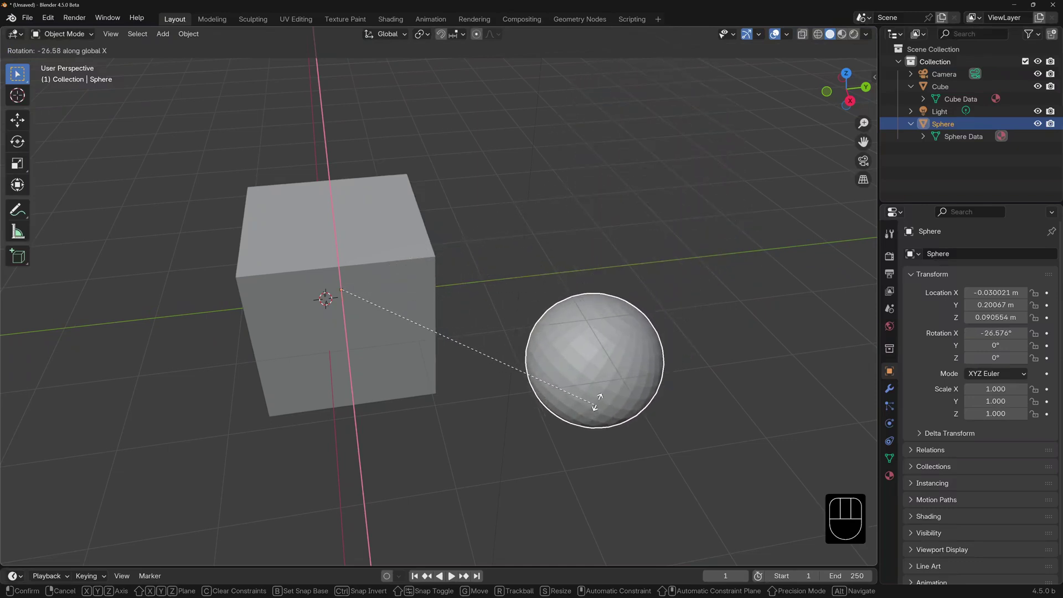
pyautogui.rightClick(651, 192)
pyautogui.press('g')
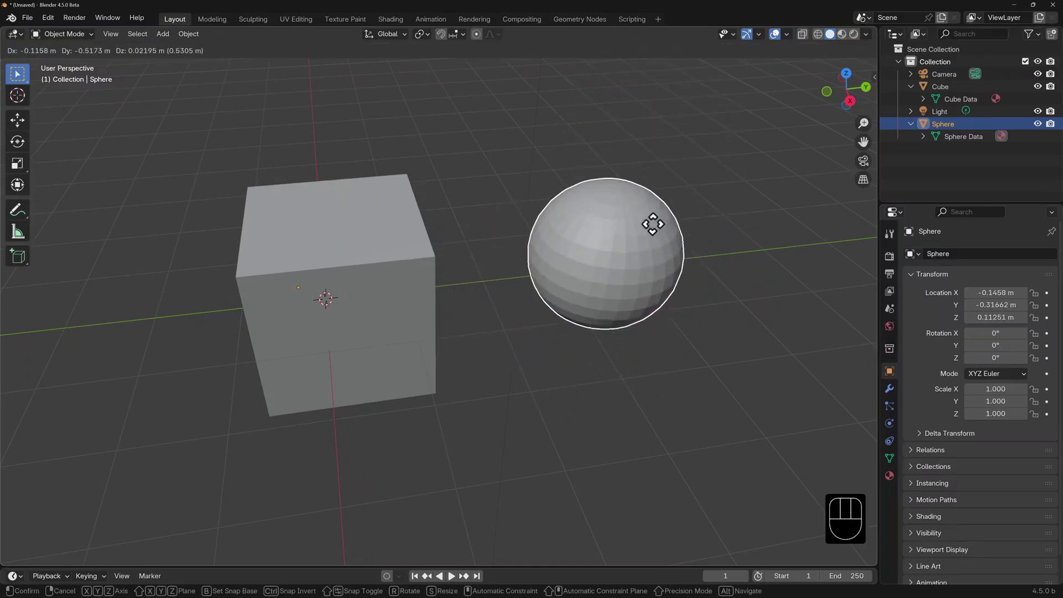
# Step: Finish moving the Sphere and apply Geometry to Origin to it
pyautogui.click(657, 260)
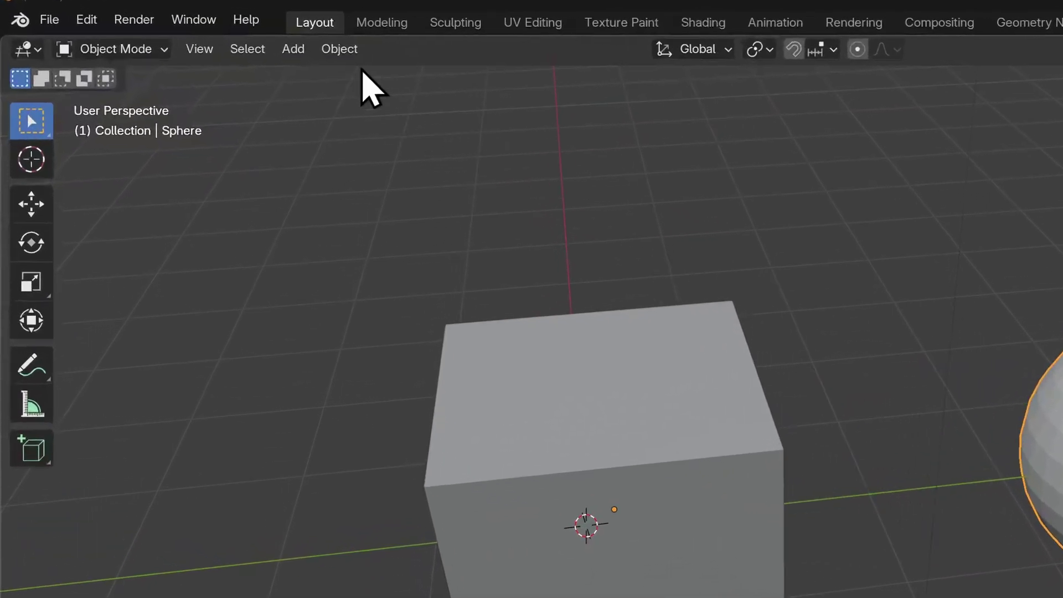
pyautogui.click(188, 34)
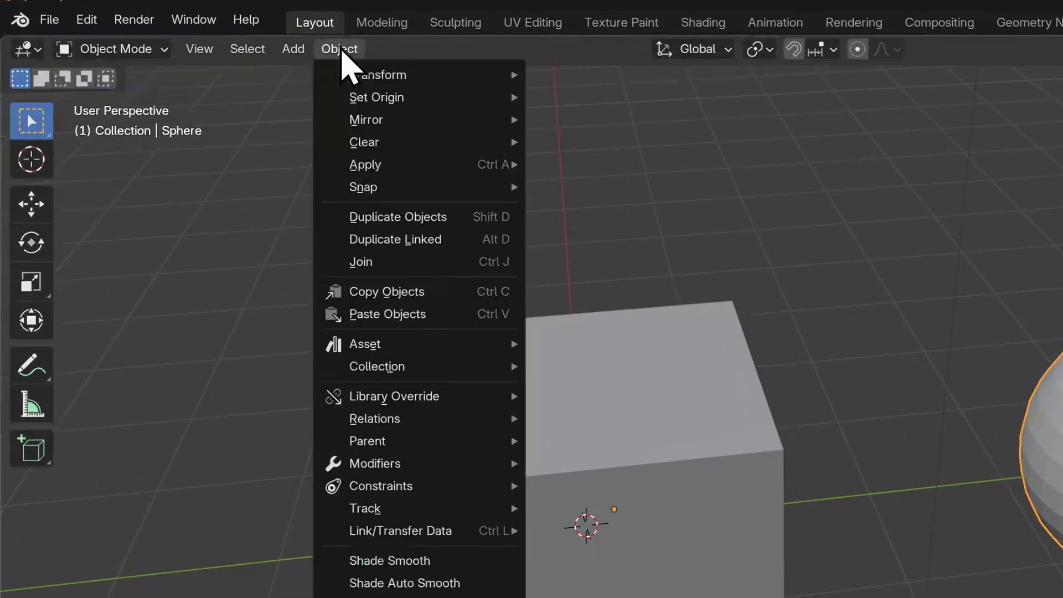
pyautogui.moveTo(449, 100)
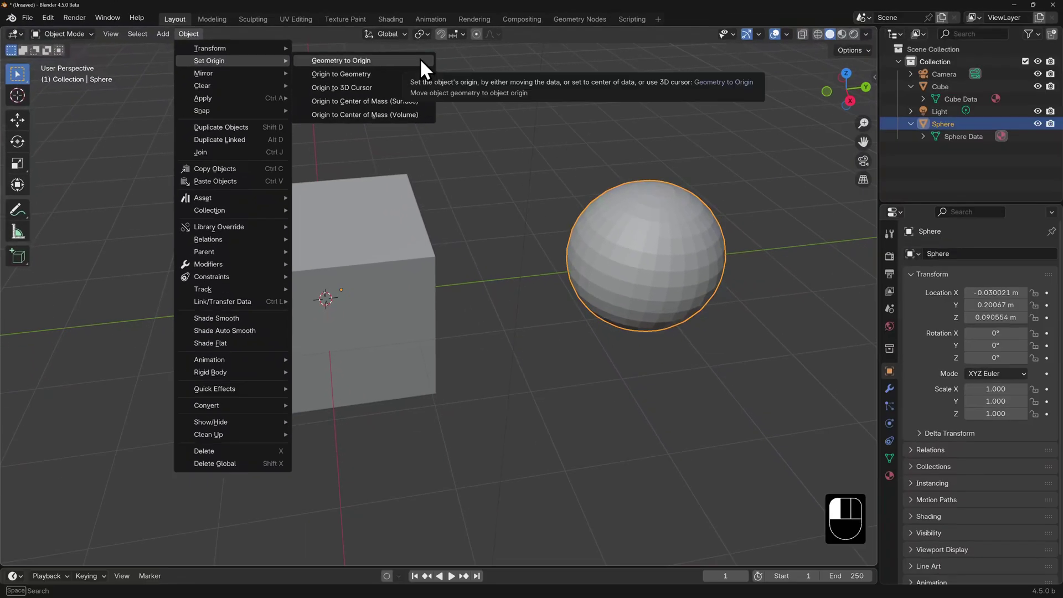
pyautogui.click(422, 62)
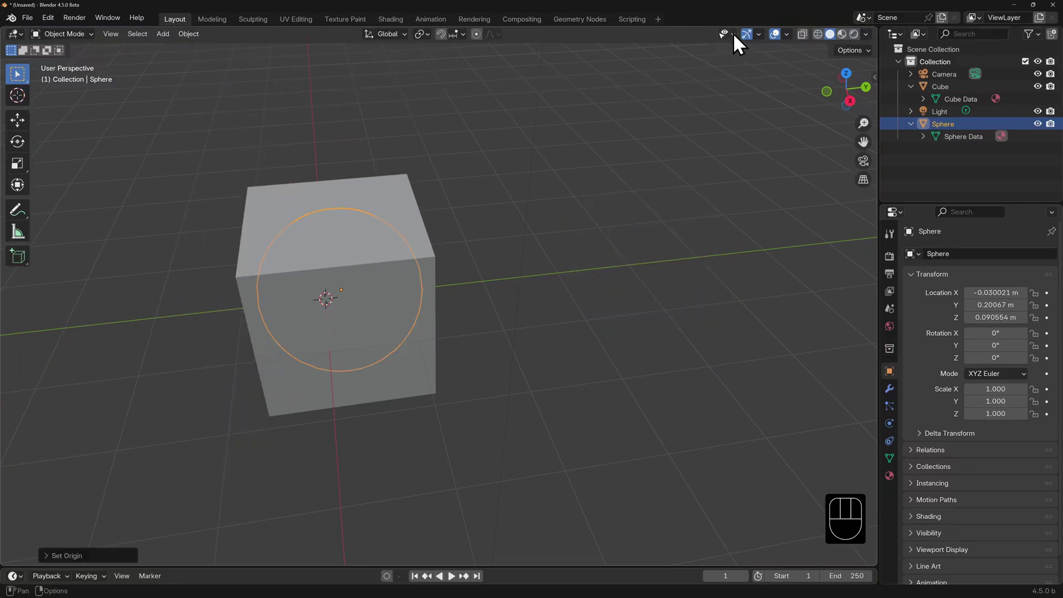
# Step: Return to solid shading and undo Geometry to Origin so the Sphere sits beside the cube
pyautogui.click(816, 33)
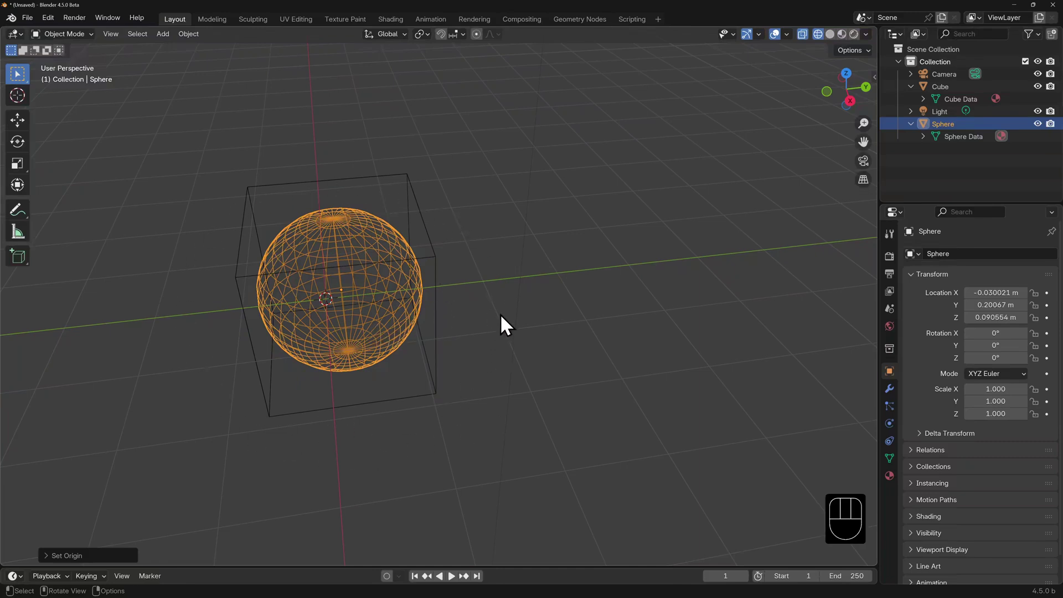
pyautogui.hotkey('shift', 'z')
pyautogui.hotkey('ctrl', 'z')
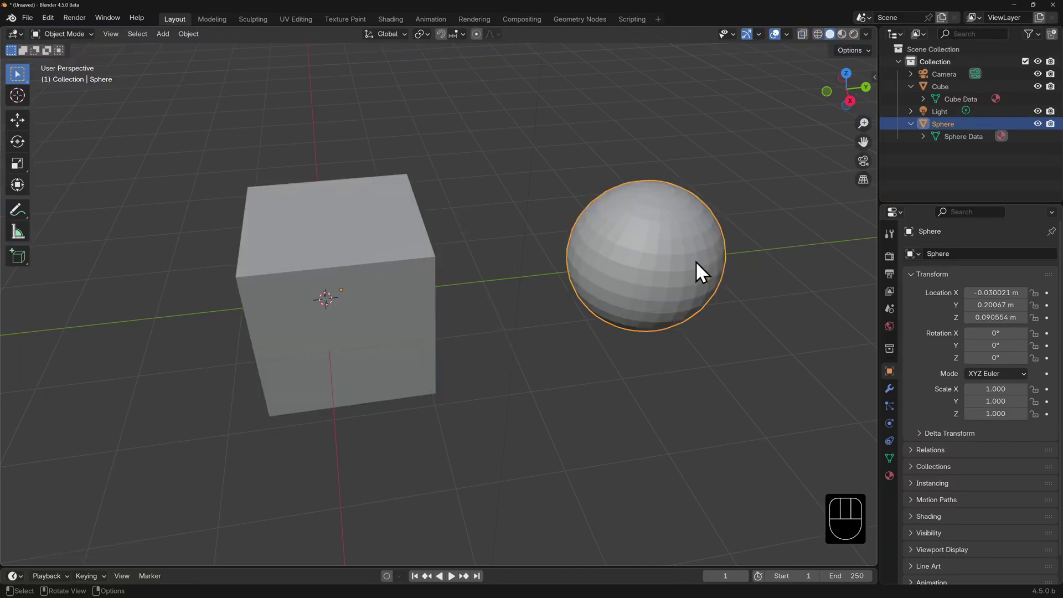
# Step: Apply Origin to Geometry to the Sphere, giving it a location of Y 4.2007 m
pyautogui.click(189, 35)
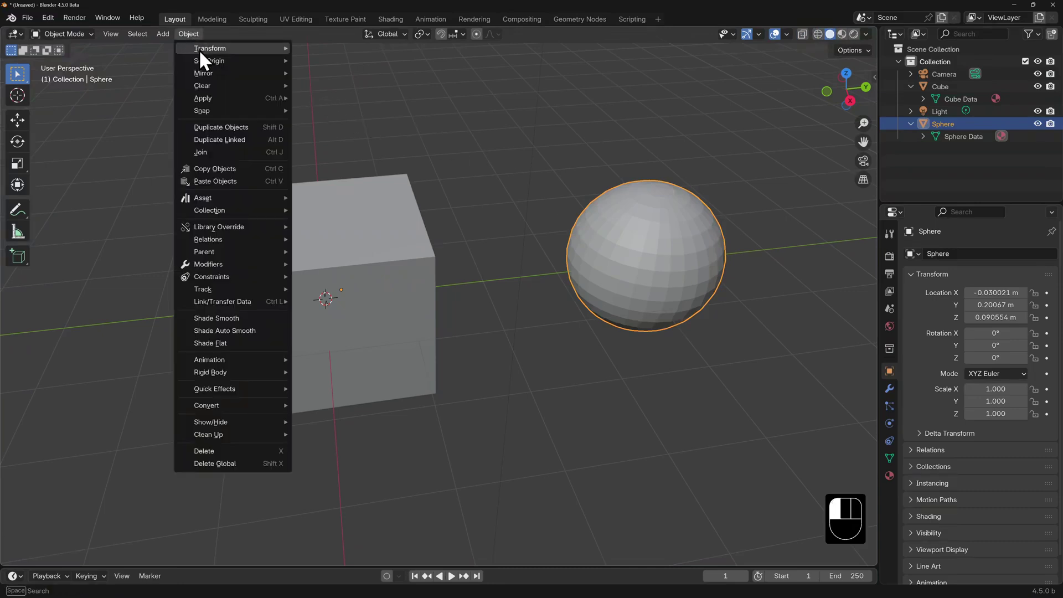
pyautogui.moveTo(212, 62)
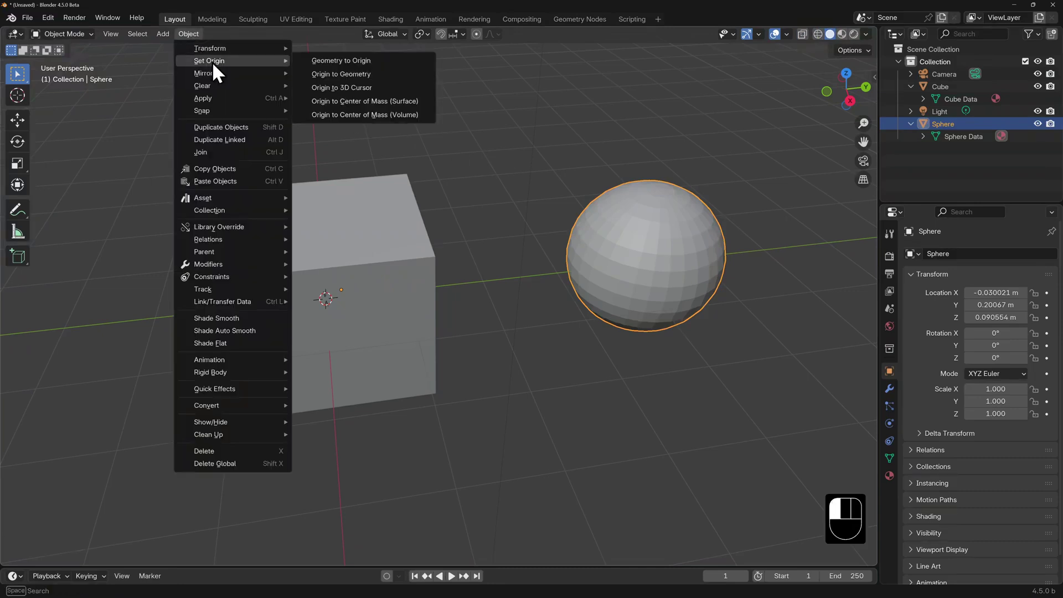
pyautogui.click(401, 72)
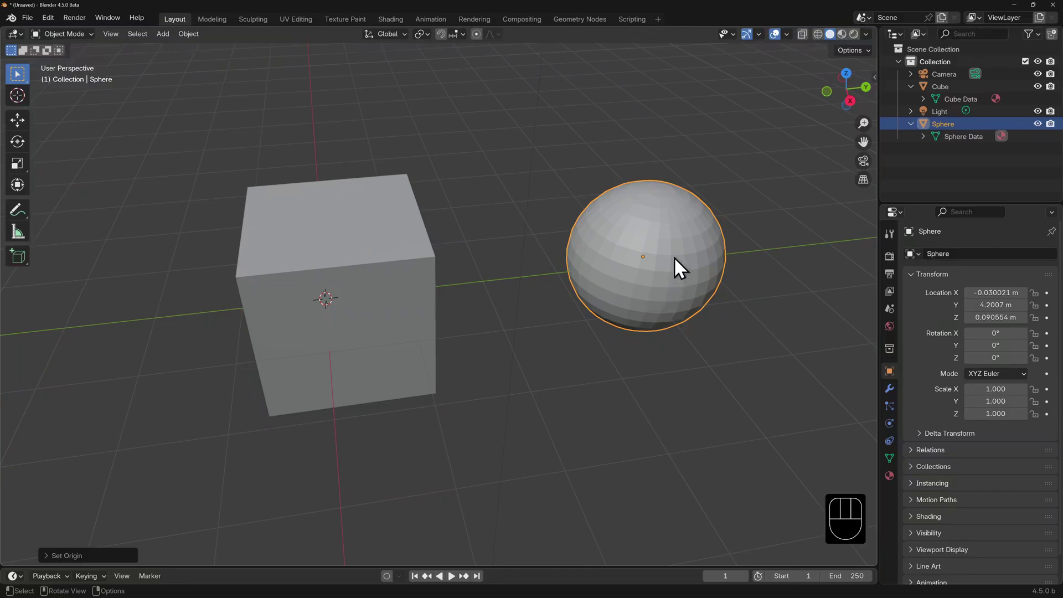
# Step: Place the 3D cursor above the objects and set the Sphere's origin to it
pyautogui.keyDown('shift'); pyautogui.rightClick(477, 161); pyautogui.keyUp('shift')
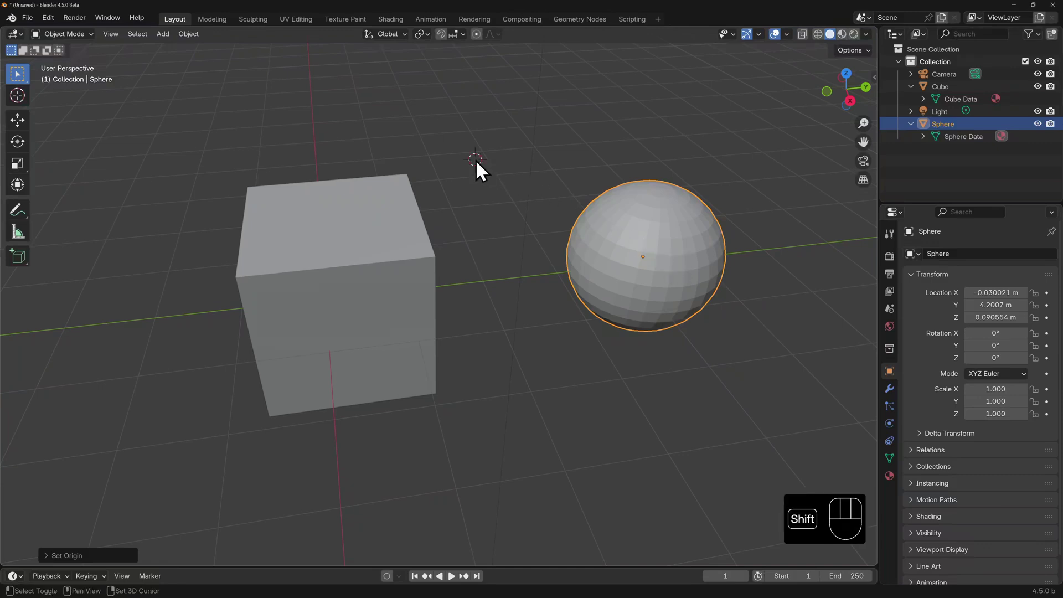
pyautogui.click(192, 34)
pyautogui.moveTo(209, 60)
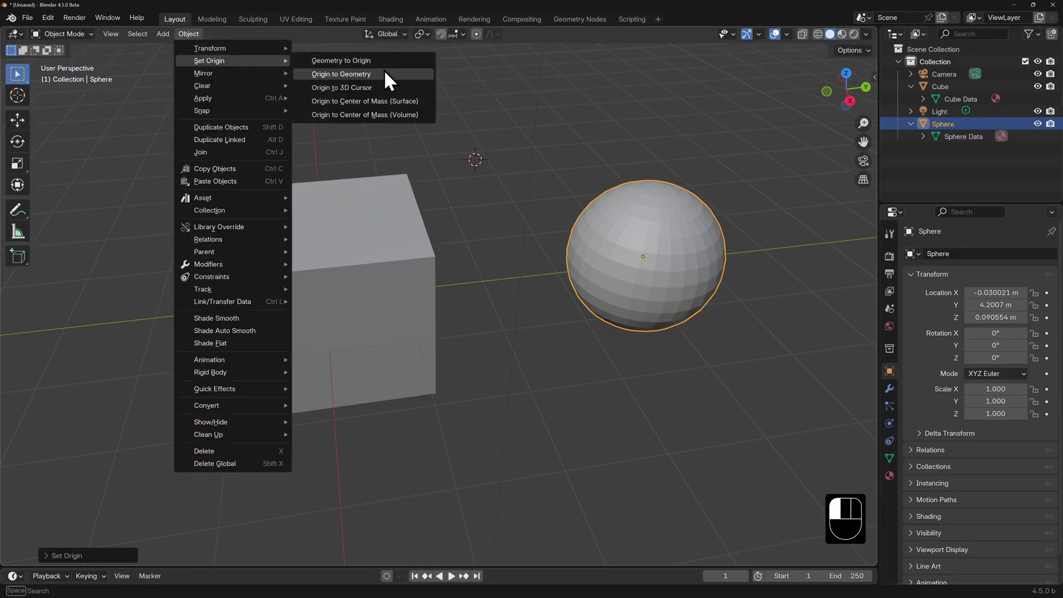
pyautogui.click(394, 88)
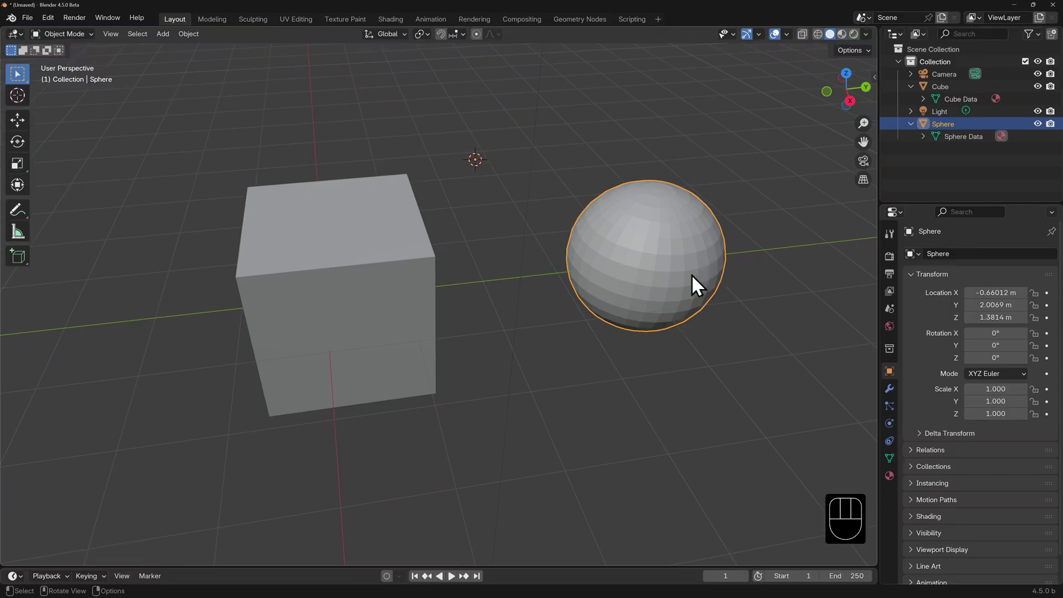
# Step: In Edit Mode, snap the 3D cursor to the Sphere's bottom pole vertex, then return to Object Mode
pyautogui.press('Tab')
pyautogui.moveTo(696, 340); pyautogui.dragTo(558, 247, button='middle')
pyautogui.scroll(4, 558, 247)
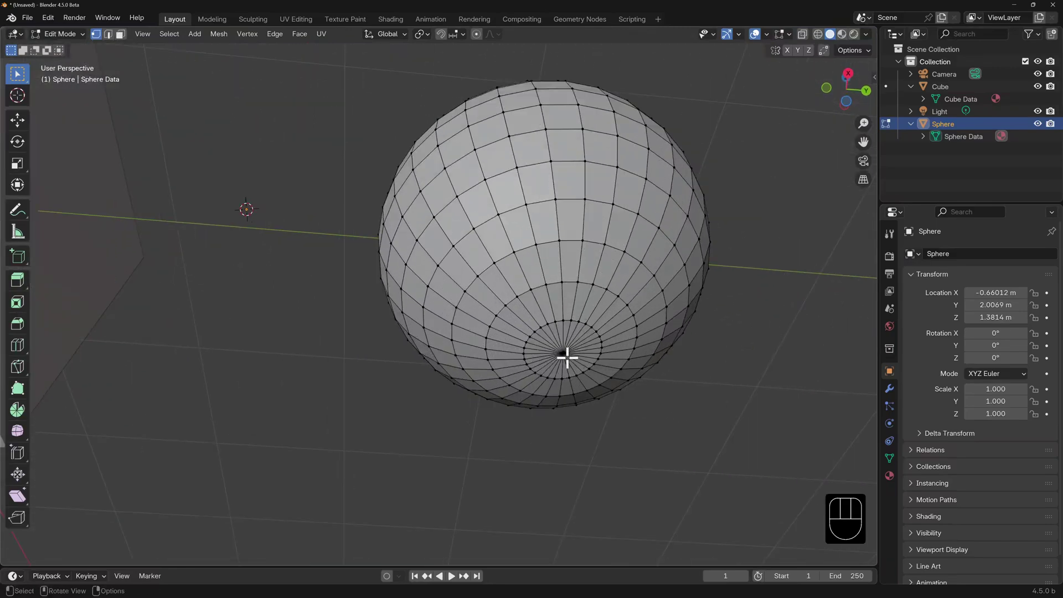
pyautogui.click(564, 354)
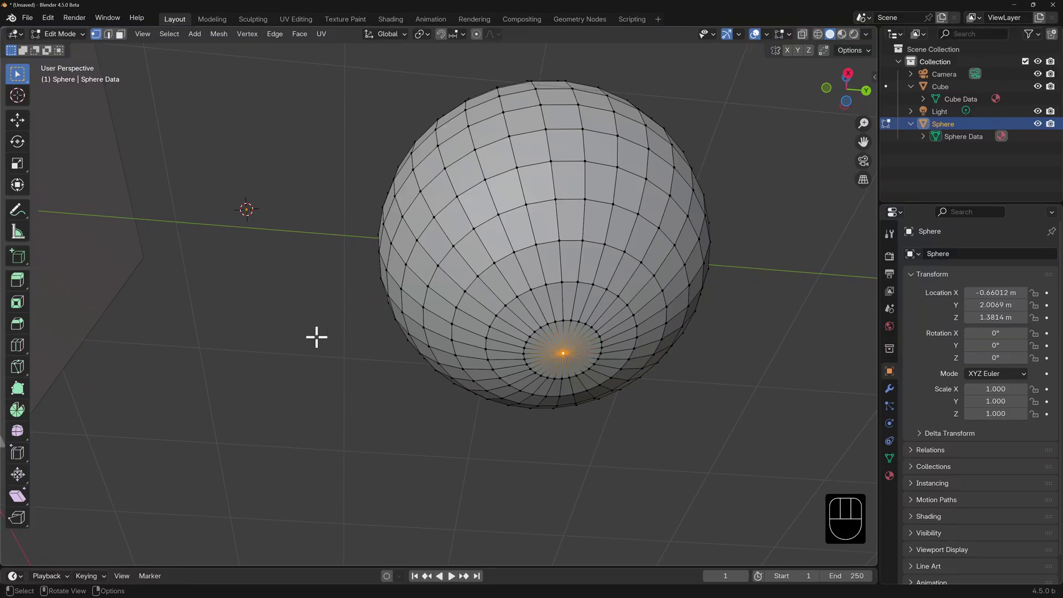
pyautogui.hotkey('shift', 's')
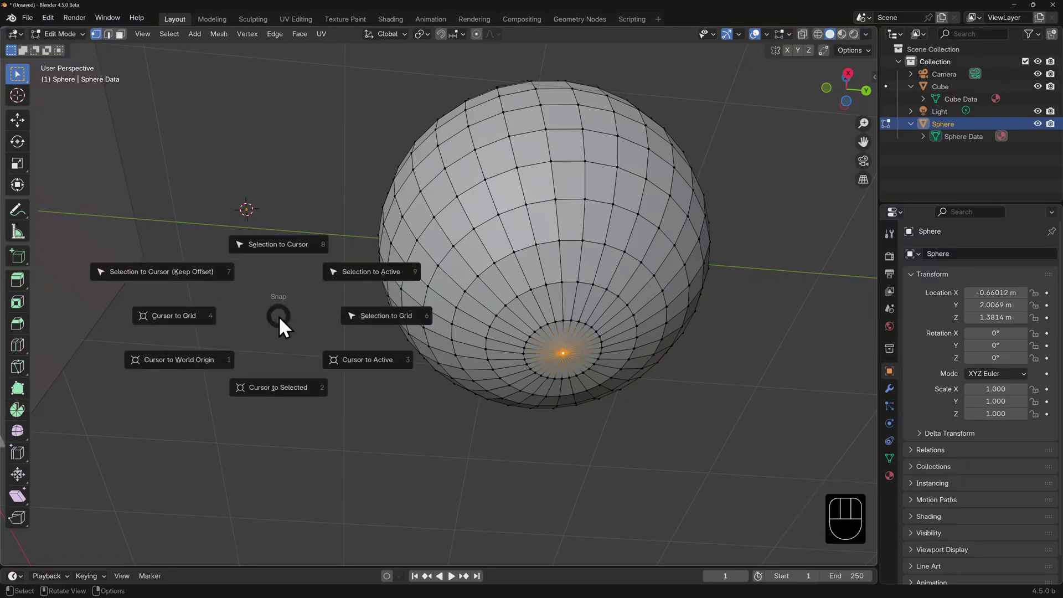
pyautogui.click(297, 385)
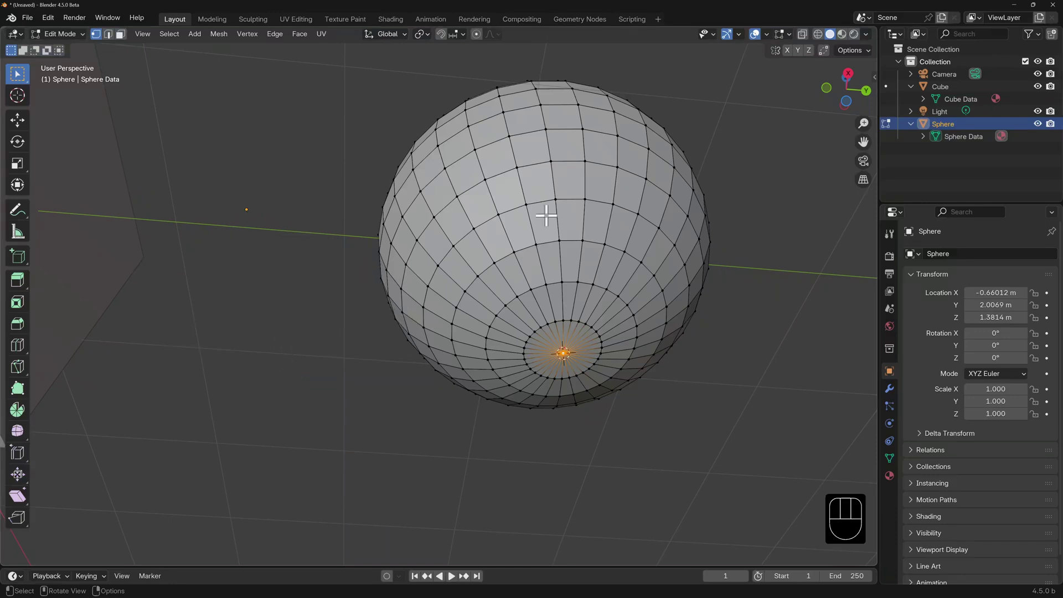
pyautogui.press('Tab')
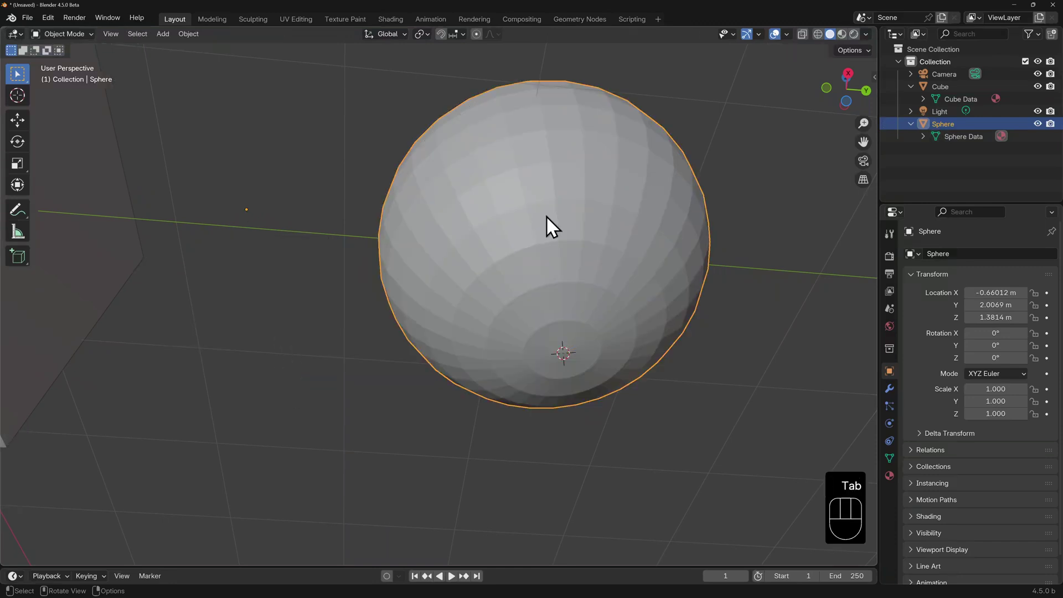
# Step: Set the Sphere's origin to the 3D cursor at its bottom pole
pyautogui.click(191, 33)
pyautogui.moveTo(219, 61)
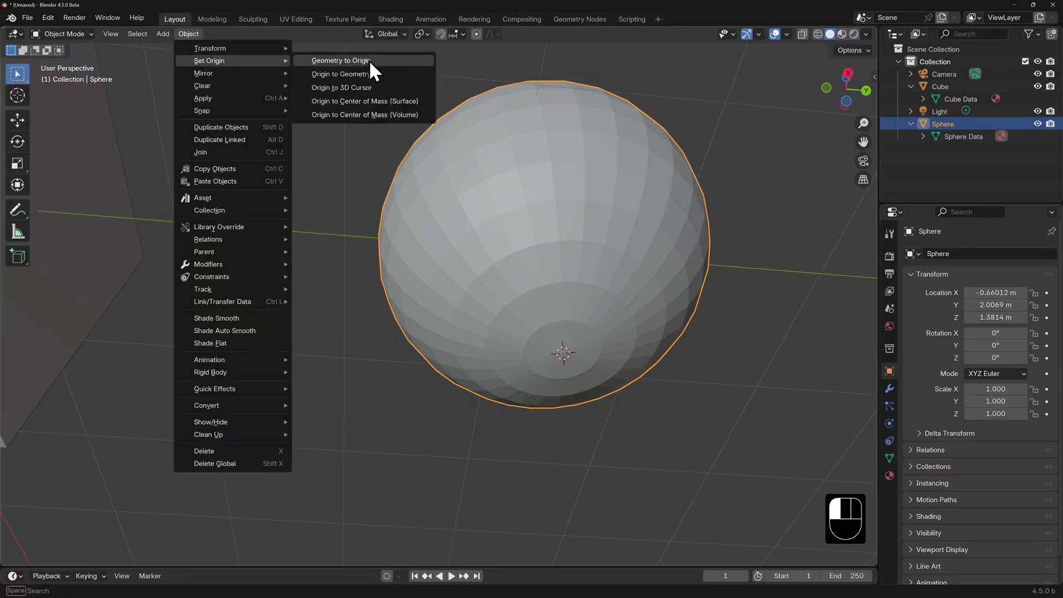
pyautogui.click(376, 86)
# Step: Test scaling the Sphere along Z from its base
pyautogui.moveTo(376, 84); pyautogui.dragTo(619, 289, button='middle')
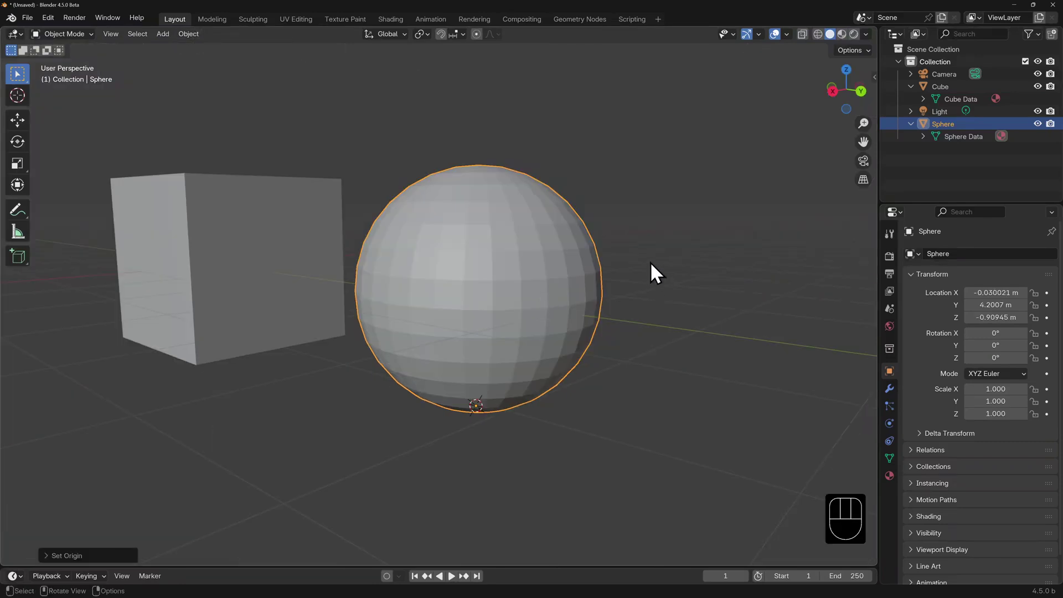
pyautogui.press('s')
pyautogui.press('z')
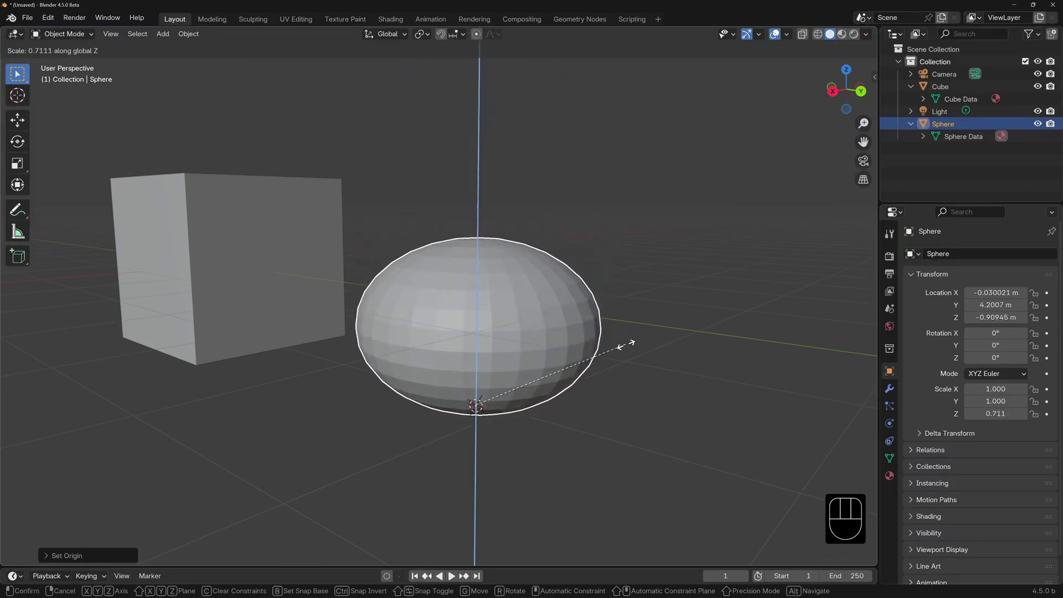
# Step: Cancel the Z scaling, then select the Cube and the Sphere, with the Sphere active
pyautogui.rightClick(626, 345)
pyautogui.moveTo(626, 344); pyautogui.dragTo(376, 347, button='middle')
pyautogui.click(301, 273)
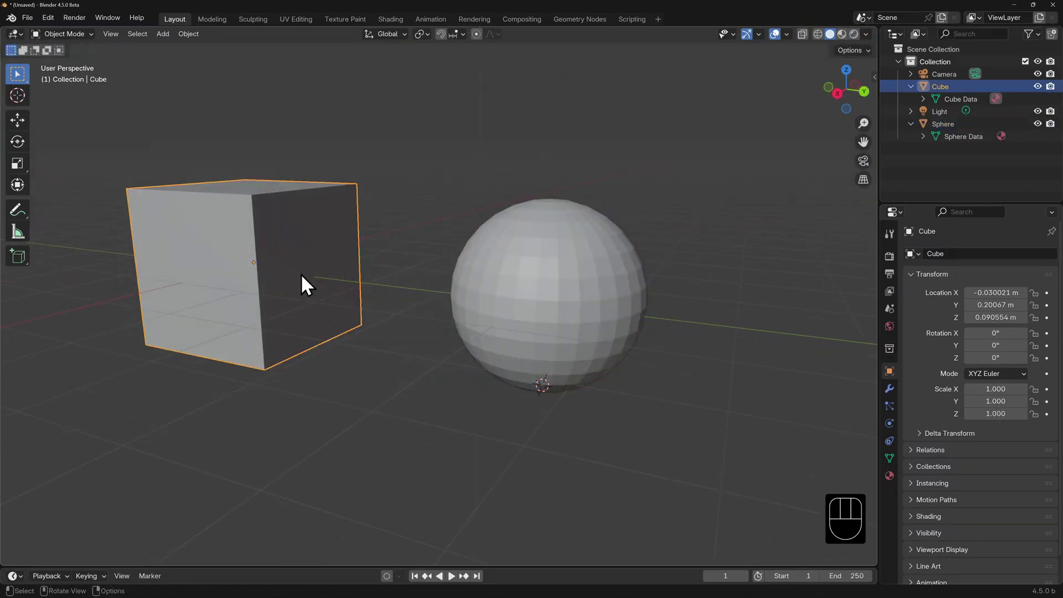
pyautogui.keyDown('shift'); pyautogui.click(618, 261); pyautogui.keyUp('shift')
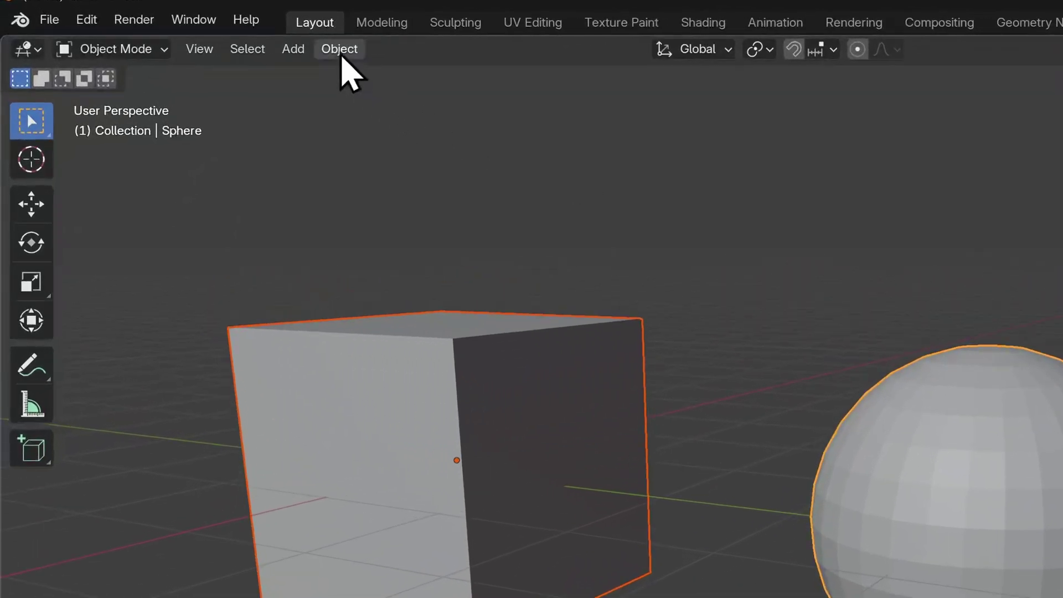
# Step: Join the Cube into the Sphere and select the Sphere Data mesh entry
pyautogui.click(323, 47)
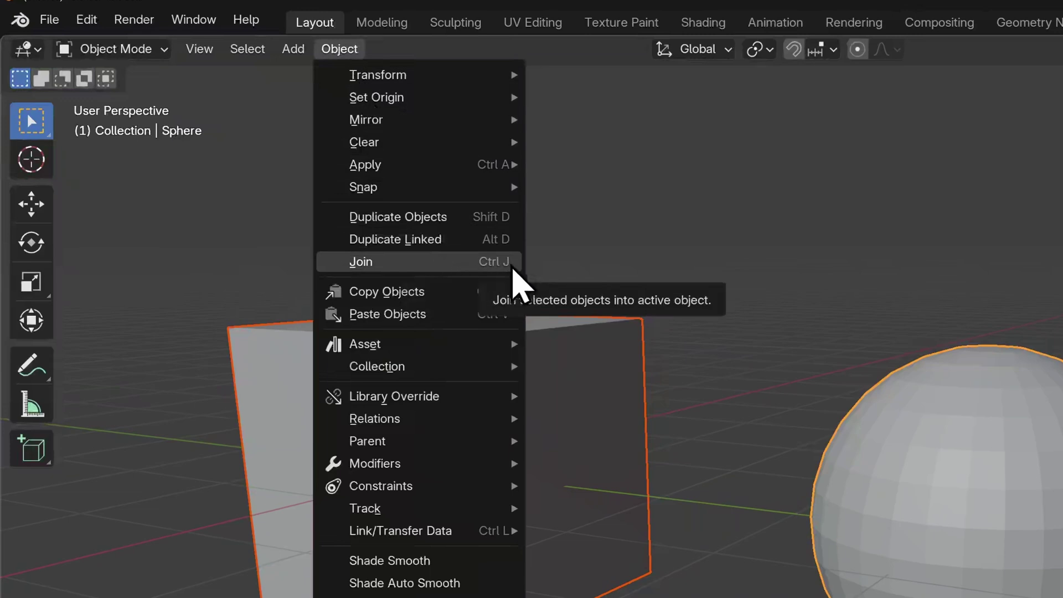
pyautogui.click(512, 262)
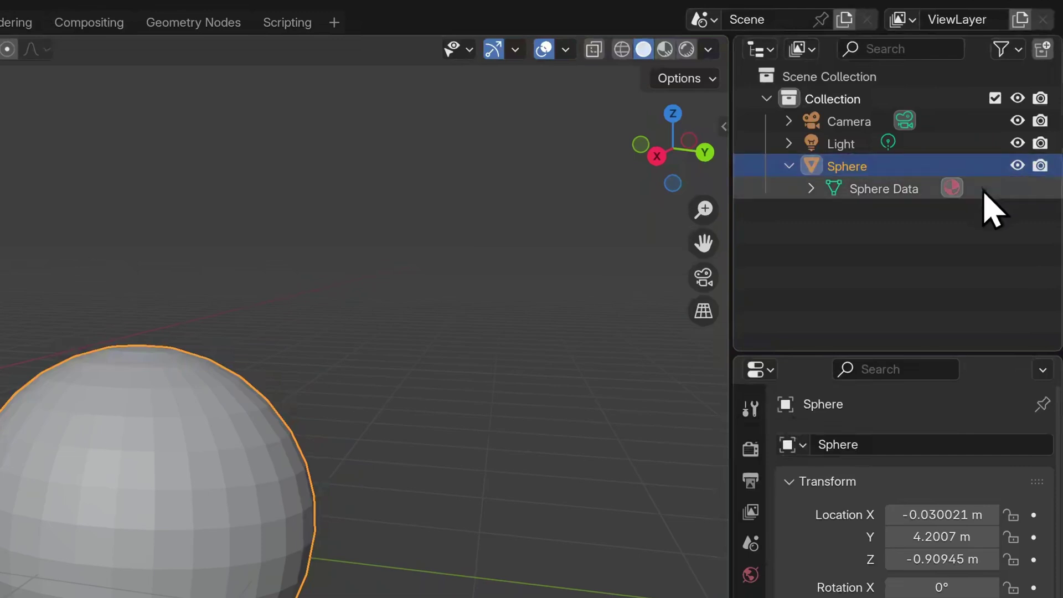
pyautogui.click(984, 190)
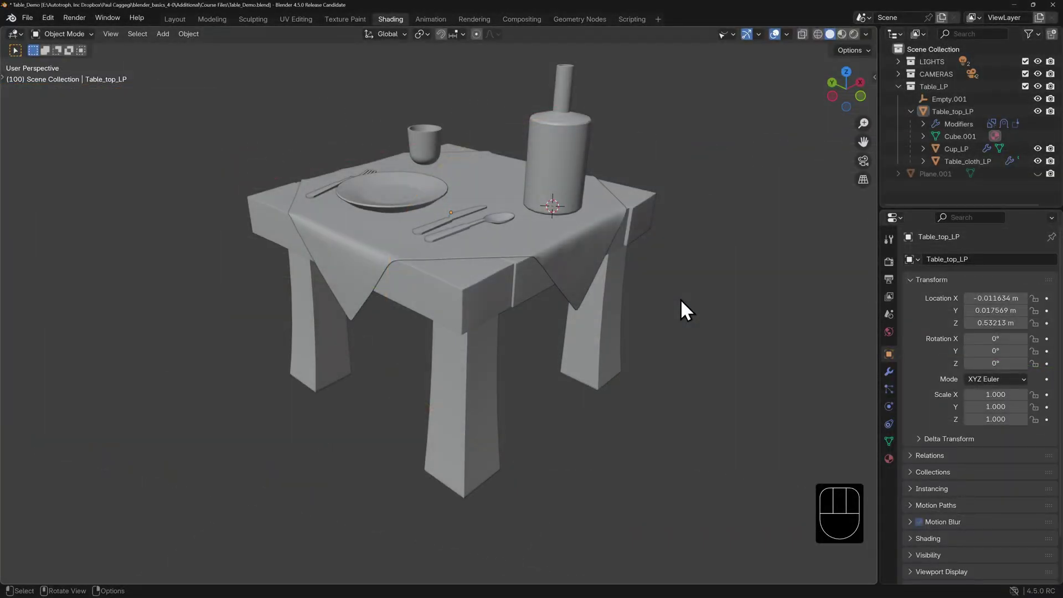
# Step: Isolate the table top in local view and show that a leg is part of the same mesh
pyautogui.moveTo(680, 299); pyautogui.dragTo(676, 274, button='middle')
pyautogui.click(461, 290)
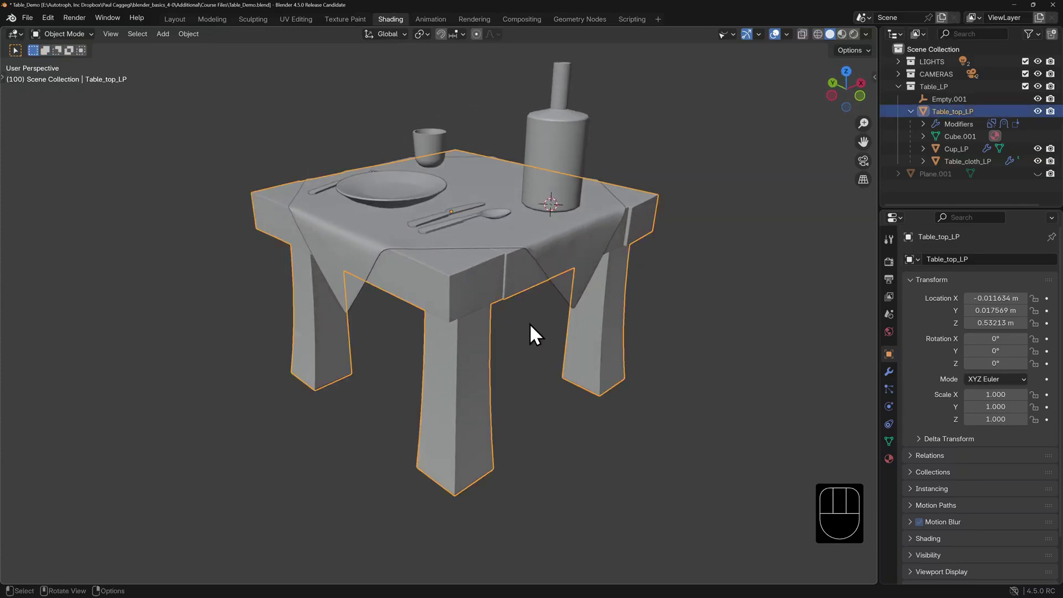
pyautogui.press('KP_Divide')
pyautogui.moveTo(529, 324); pyautogui.dragTo(534, 377, button='middle')
pyautogui.press('Tab')
pyautogui.press('l')
pyautogui.press('g')
pyautogui.rightClick(209, 399)
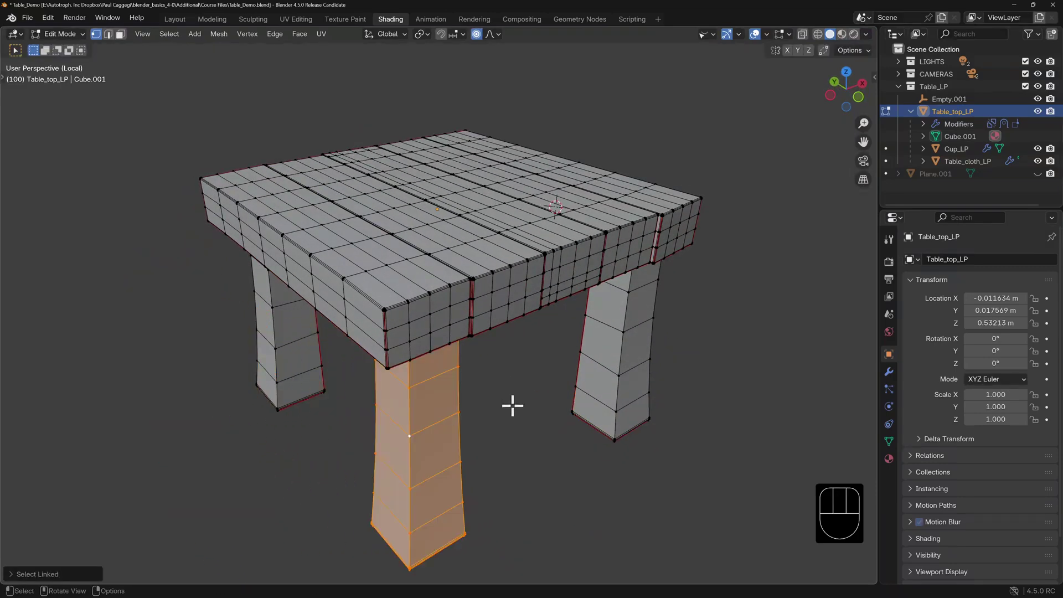
pyautogui.moveTo(513, 403); pyautogui.dragTo(533, 370, button='middle')
pyautogui.press('Tab')
pyautogui.press('KP_Divide')
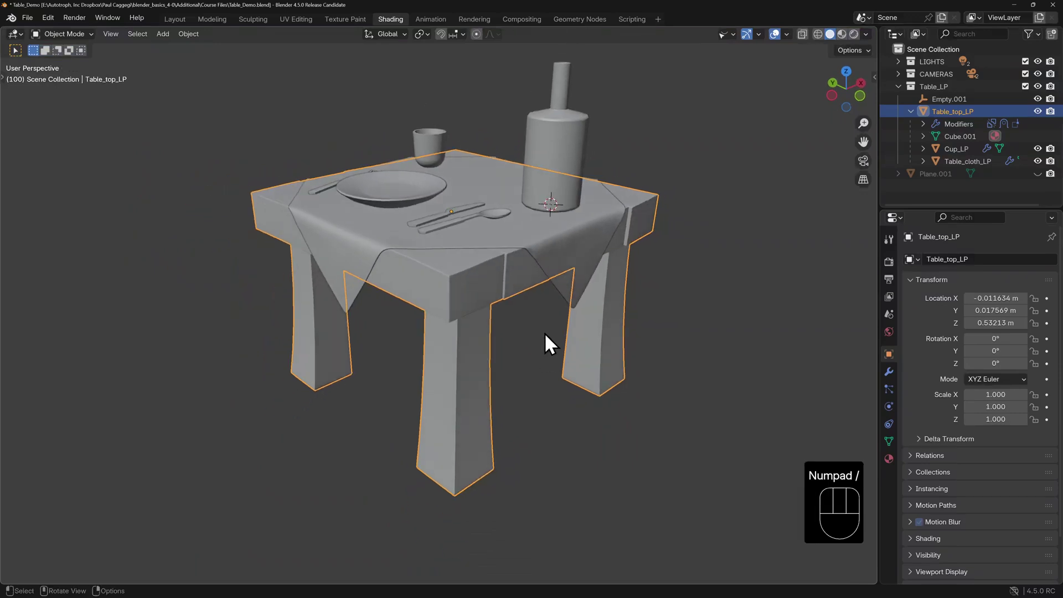
# Step: Select the plate, spoon, bottle and cup to show they are separate objects
pyautogui.moveTo(539, 334); pyautogui.dragTo(536, 368, button='middle')
pyautogui.click(413, 217)
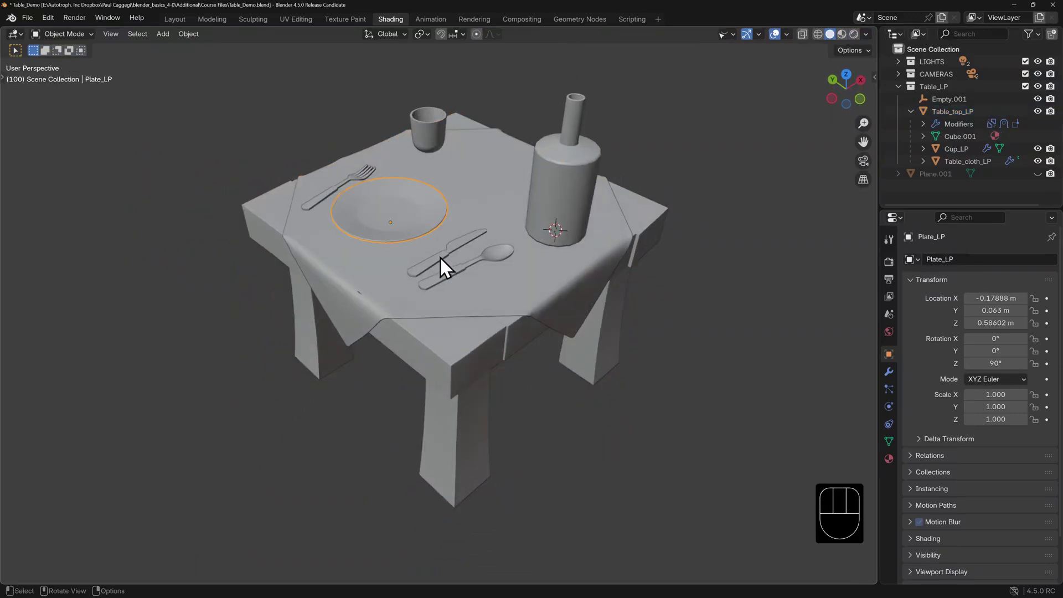
pyautogui.click(450, 269)
pyautogui.click(545, 206)
pyautogui.click(416, 132)
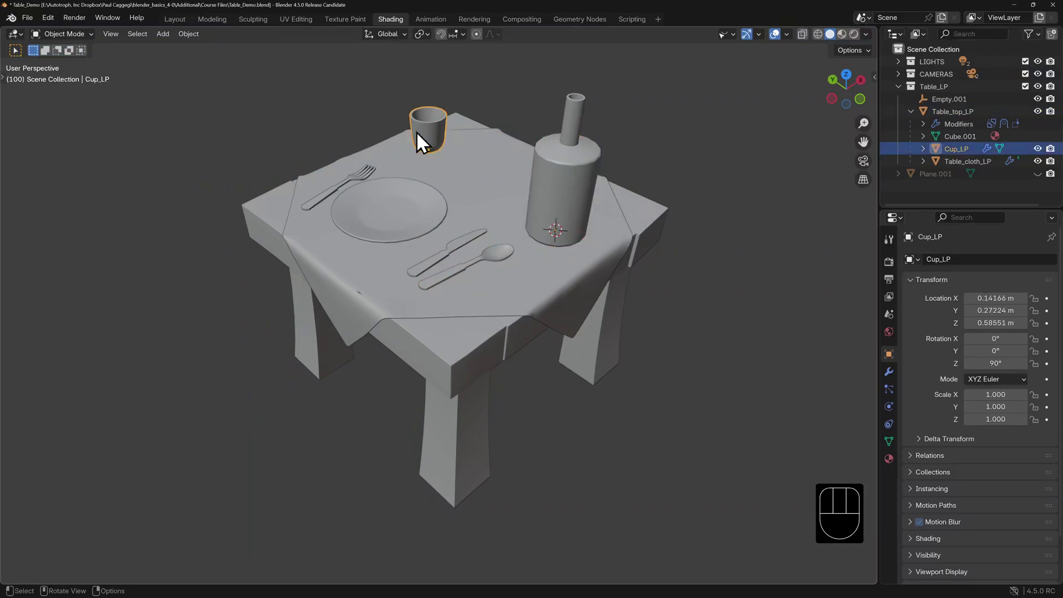